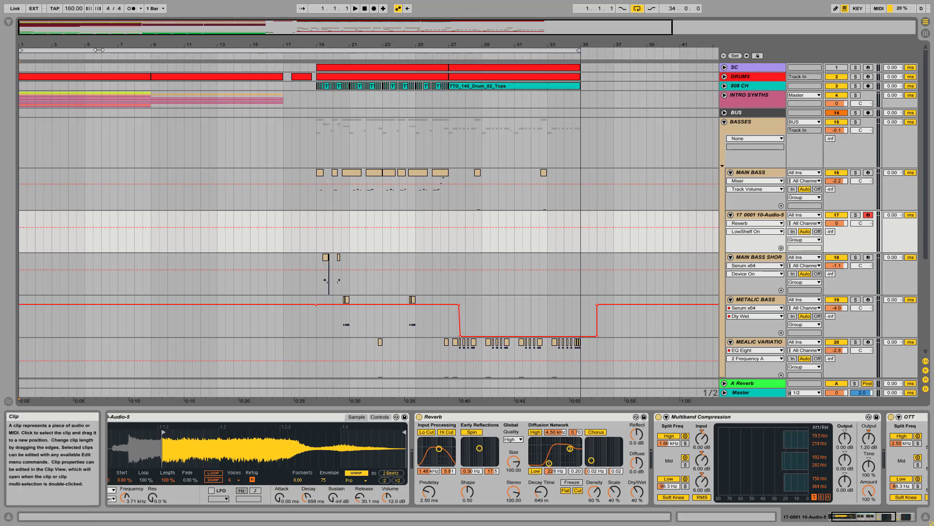
Zoom the arrangement in horizontally so bars 1 to 39 fill the timeline.
{"action": "left_click_drag", "start_coordinate": [226, 54], "coordinate": [226, 58]}
Set the arrangement loop range and collapse the BASSES group.
{"action": "left_click", "coordinate": [231, 50]}
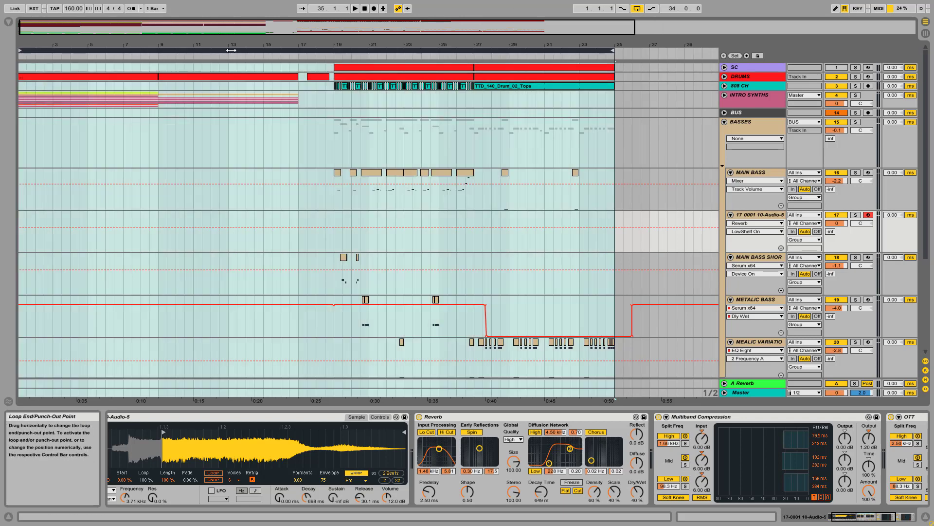
{"action": "left_click", "coordinate": [726, 124]}
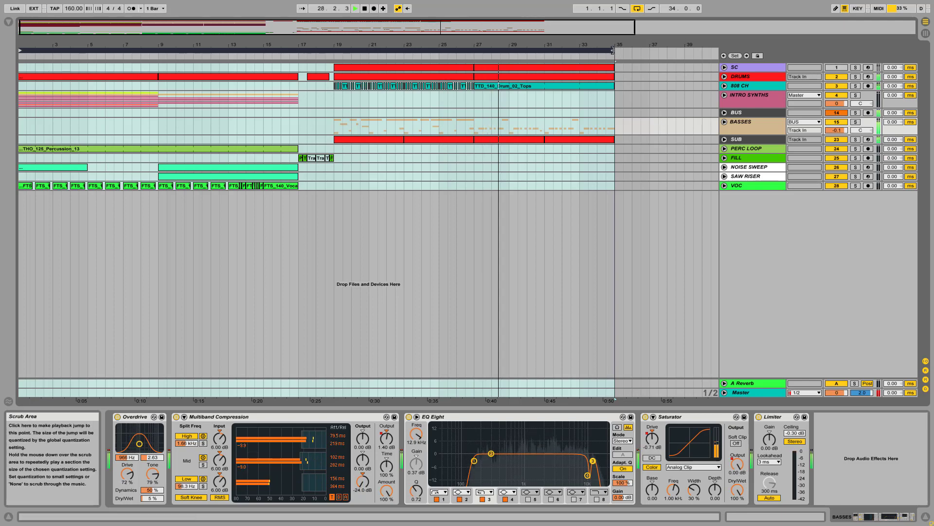
Extend the loop end to bar 37, stop playback and expand the BASSES group.
{"action": "left_click_drag", "start_coordinate": [613, 50], "coordinate": [656, 50]}
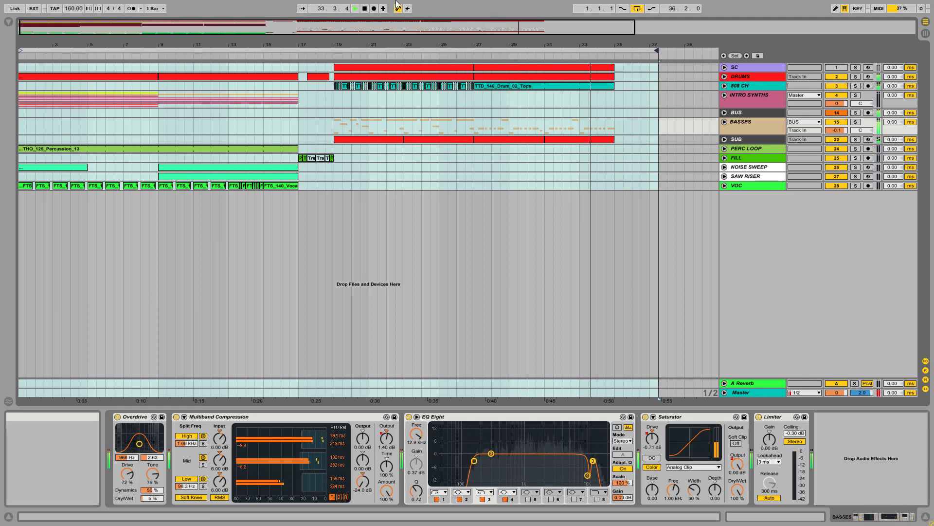
{"action": "left_click", "coordinate": [365, 9]}
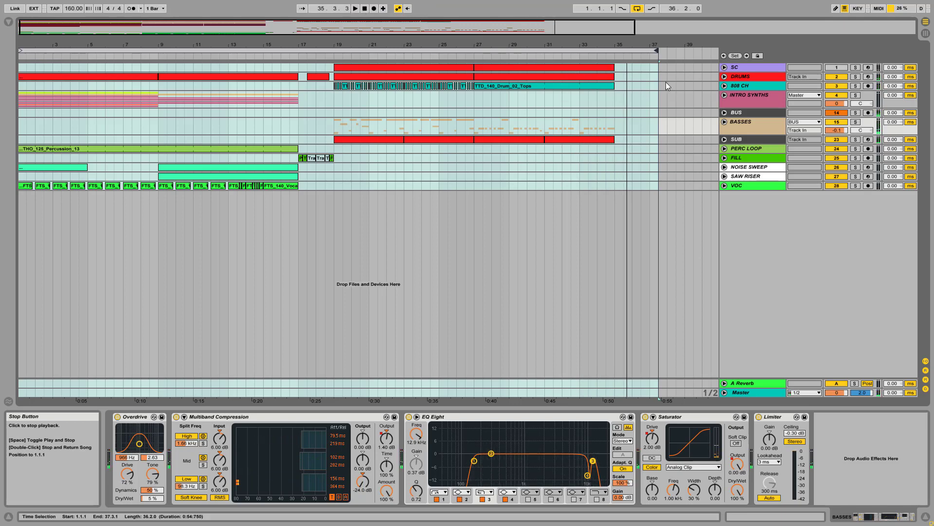
{"action": "left_click", "coordinate": [725, 121]}
{"action": "scroll", "coordinate": [682, 120], "scroll_direction": "down", "scroll_amount": 5}
Select the MAIN BASS clip at bar 19, solo MAIN BASS and play it briefly.
{"action": "left_click", "coordinate": [338, 121]}
{"action": "left_click", "coordinate": [337, 121]}
{"action": "key", "text": "plus"}
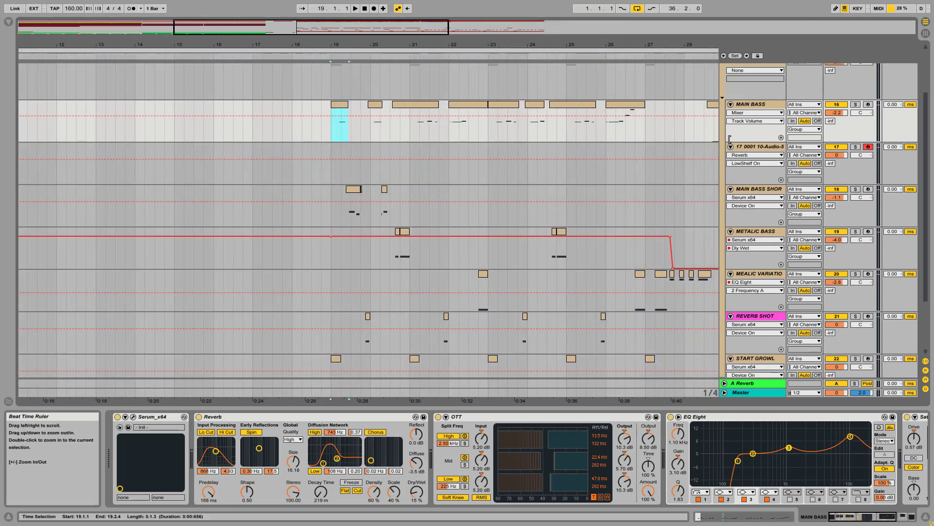
{"action": "left_click", "coordinate": [855, 105]}
{"action": "key", "text": "space"}
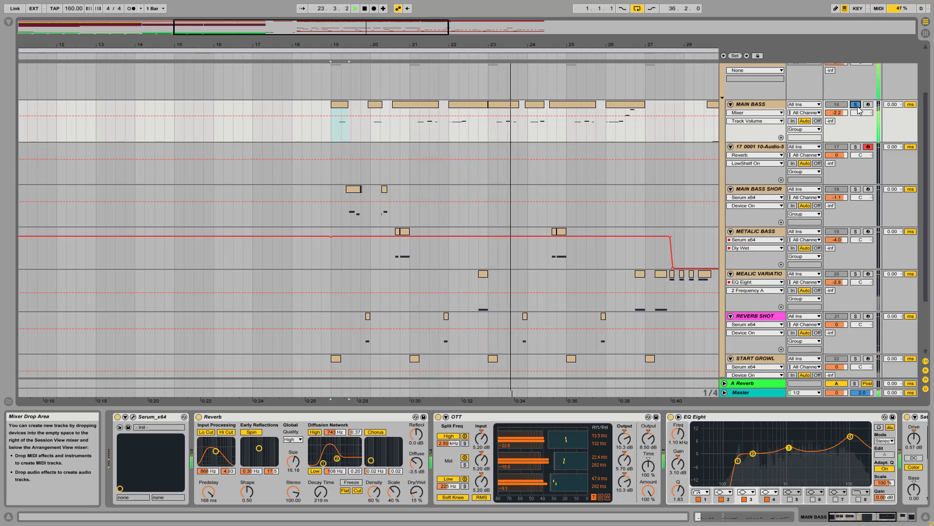
{"action": "key", "text": "space"}
Solo the second bass track too and replay from bar 19, showing the BASSES chain.
{"action": "left_click", "coordinate": [855, 188], "text": "ctrl"}
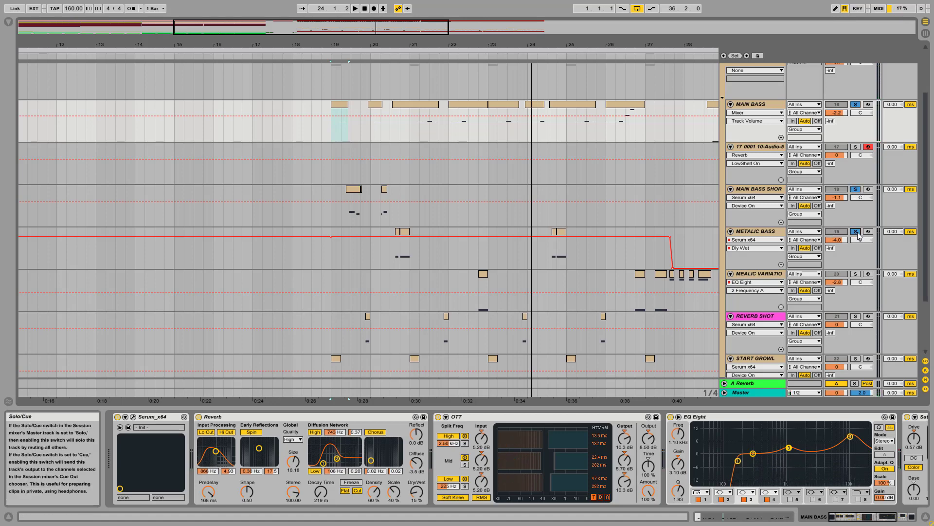
{"action": "scroll", "coordinate": [326, 165], "scroll_direction": "up", "scroll_amount": 2}
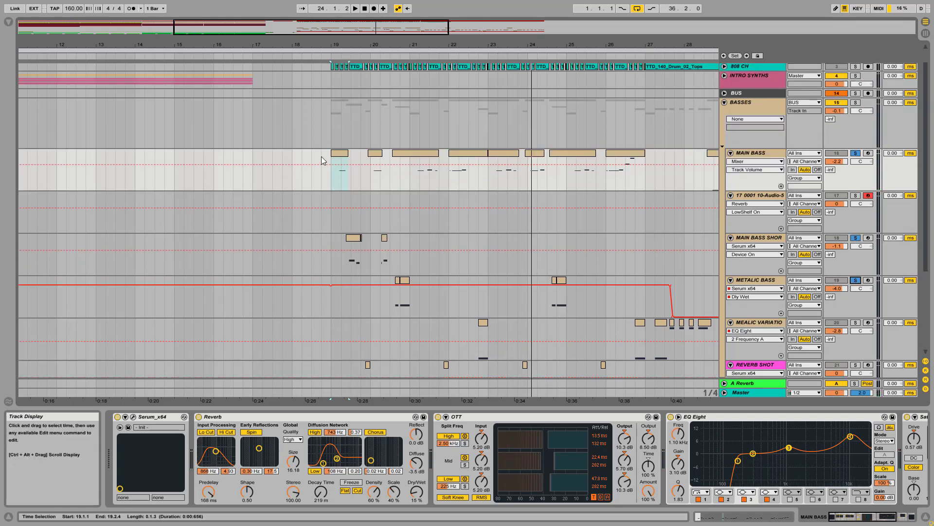
{"action": "left_click", "coordinate": [336, 153]}
{"action": "key", "text": "space"}
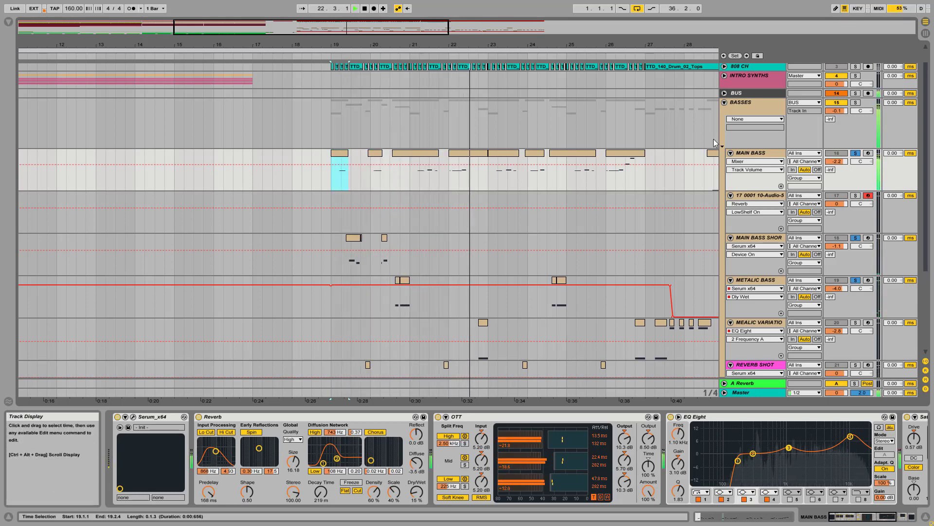
{"action": "left_click", "coordinate": [741, 103]}
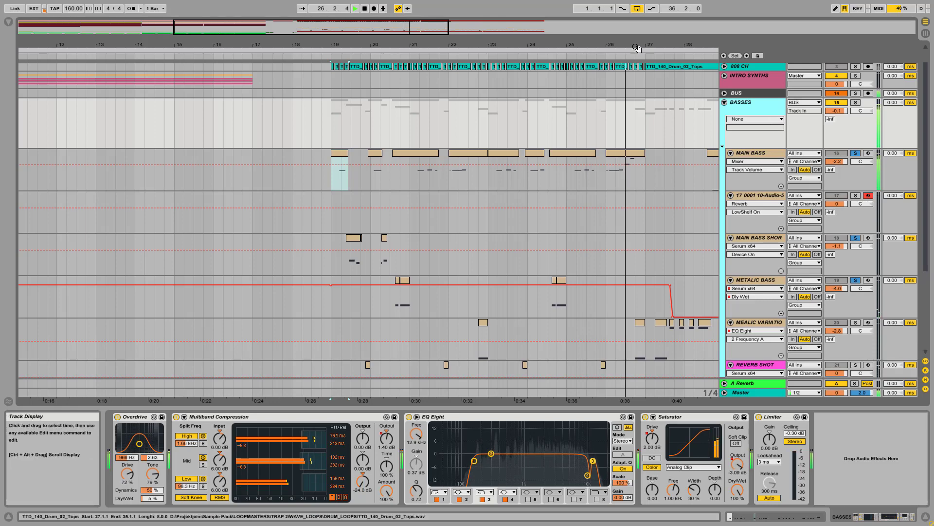
{"action": "key", "text": "minus"}
Open MAIN BASS's Serum editor and browse oscillator A's wavetables, keeping Frequent Saw.
{"action": "left_click", "coordinate": [773, 181]}
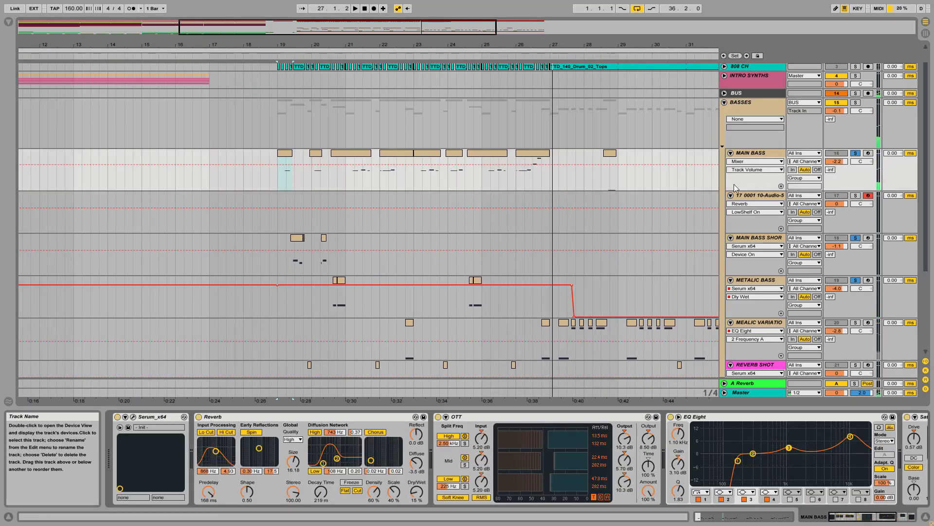
{"action": "left_click", "coordinate": [133, 417]}
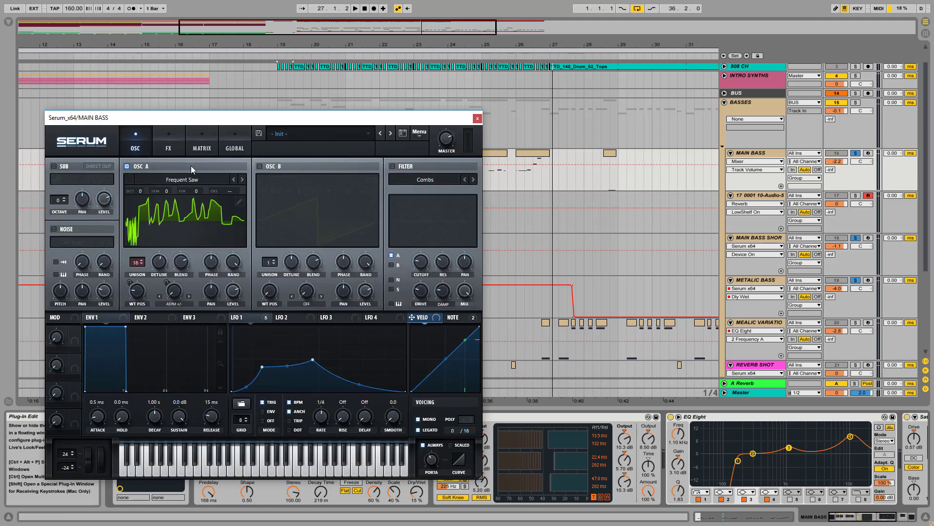
{"action": "left_click", "coordinate": [189, 180]}
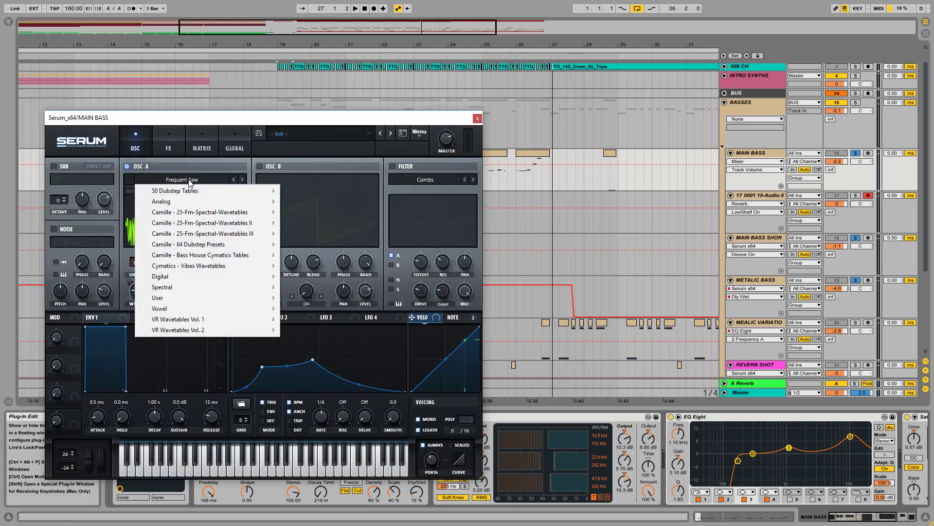
{"action": "mouse_move", "coordinate": [192, 214]}
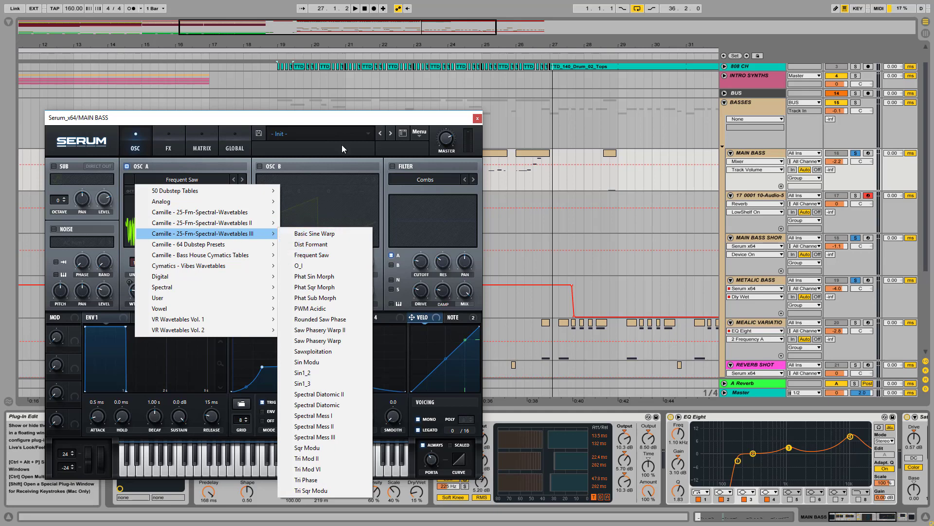
{"action": "left_click", "coordinate": [343, 117]}
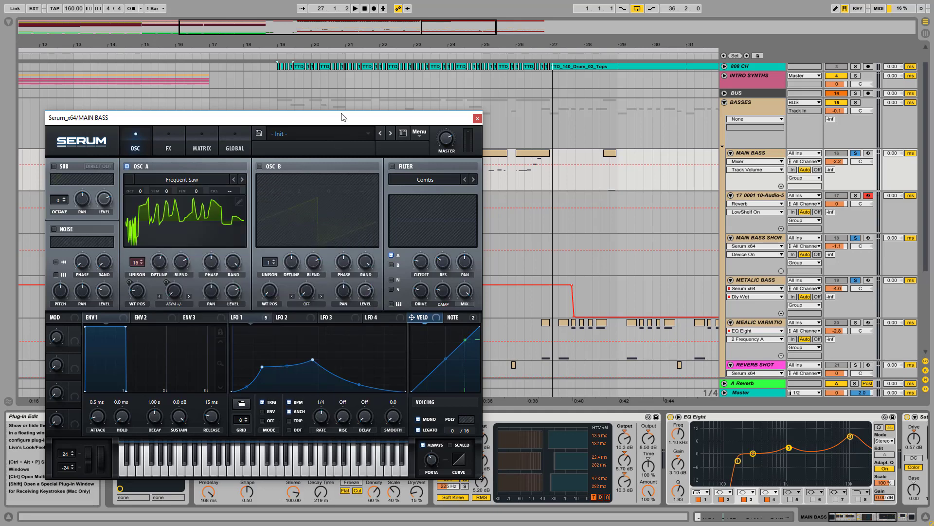
Reposition the Serum window and arm the MAIN BASS track for recording.
{"action": "left_click_drag", "start_coordinate": [272, 122], "coordinate": [348, 133]}
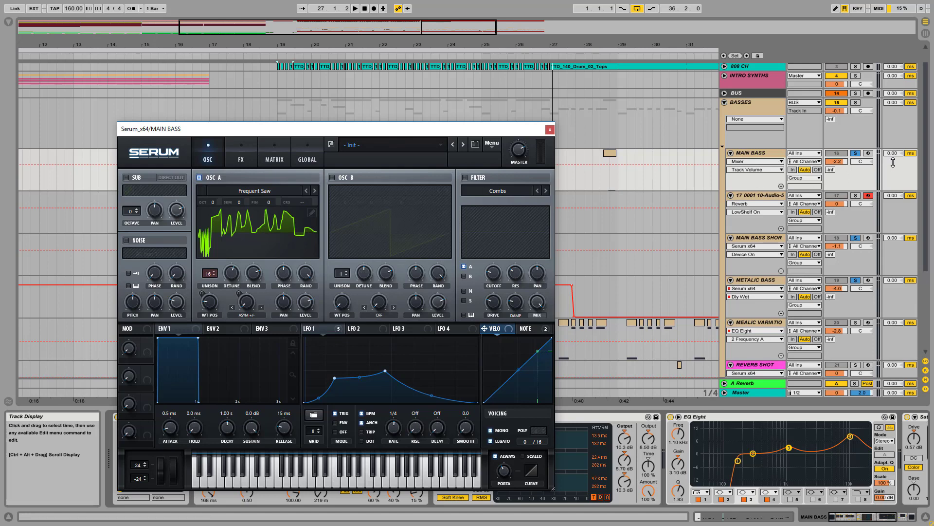
{"action": "left_click", "coordinate": [867, 153]}
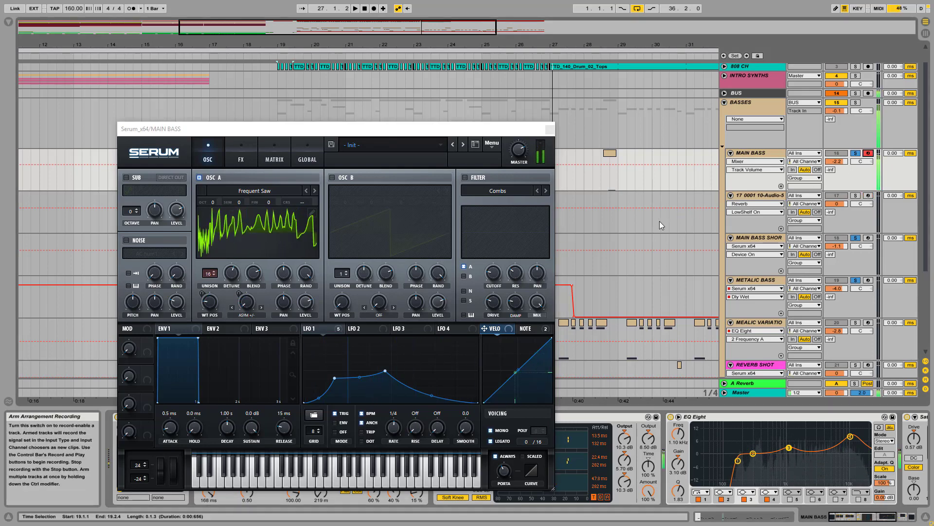
{"action": "left_click_drag", "start_coordinate": [437, 129], "coordinate": [466, 61]}
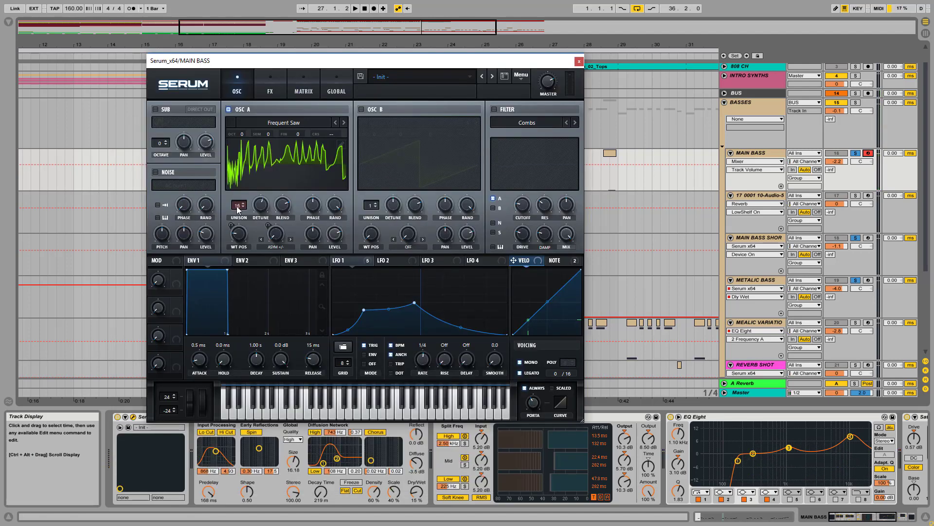
Compare oscillator A at 1 unison voice and at 16 voices during playback.
{"action": "left_click_drag", "start_coordinate": [237, 209], "coordinate": [238, 213]}
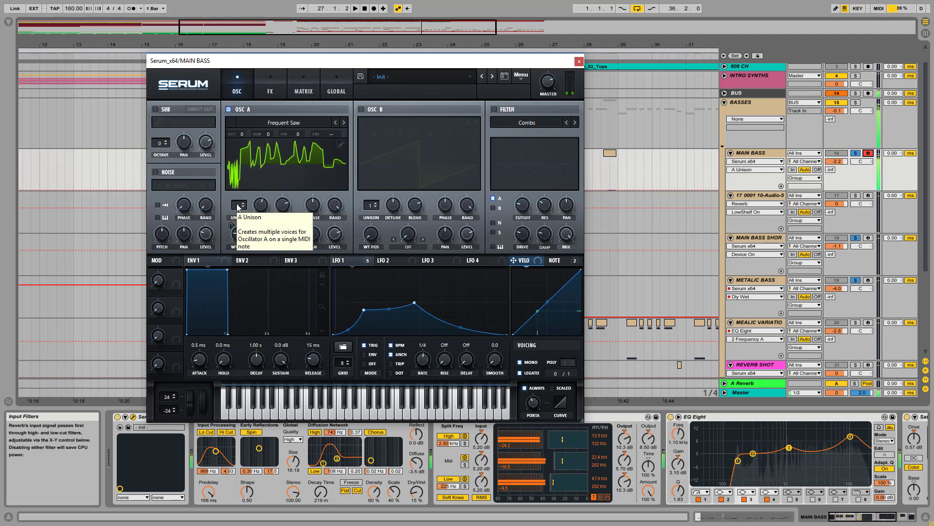
{"action": "left_click", "coordinate": [355, 9]}
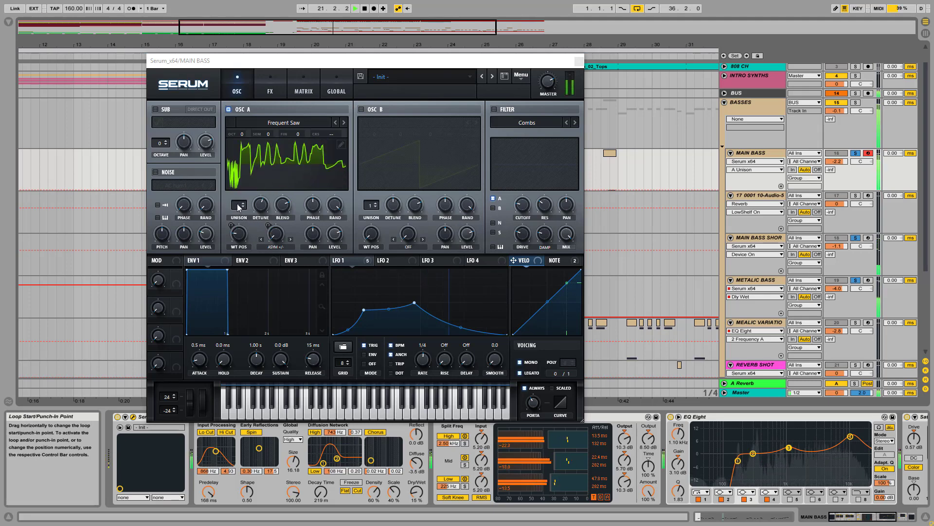
{"action": "left_click_drag", "start_coordinate": [238, 207], "coordinate": [244, 212]}
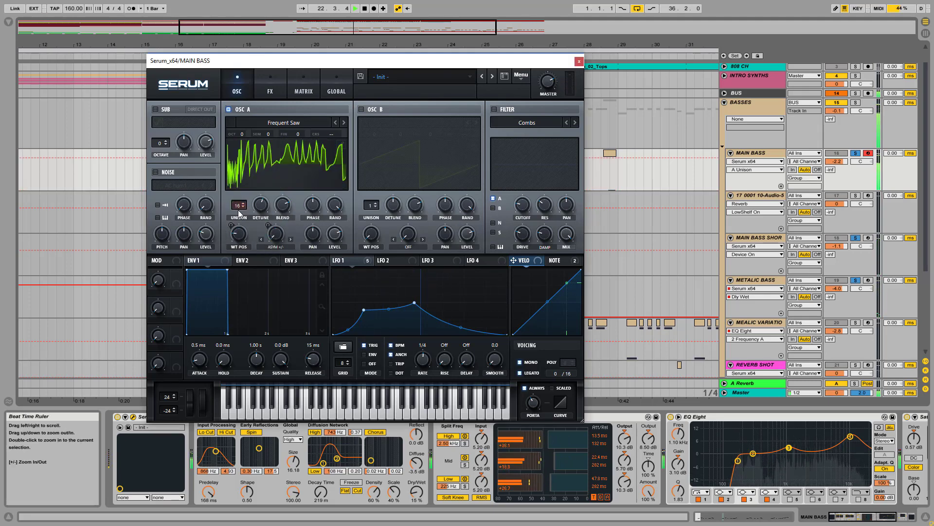
{"action": "mouse_move", "coordinate": [263, 210]}
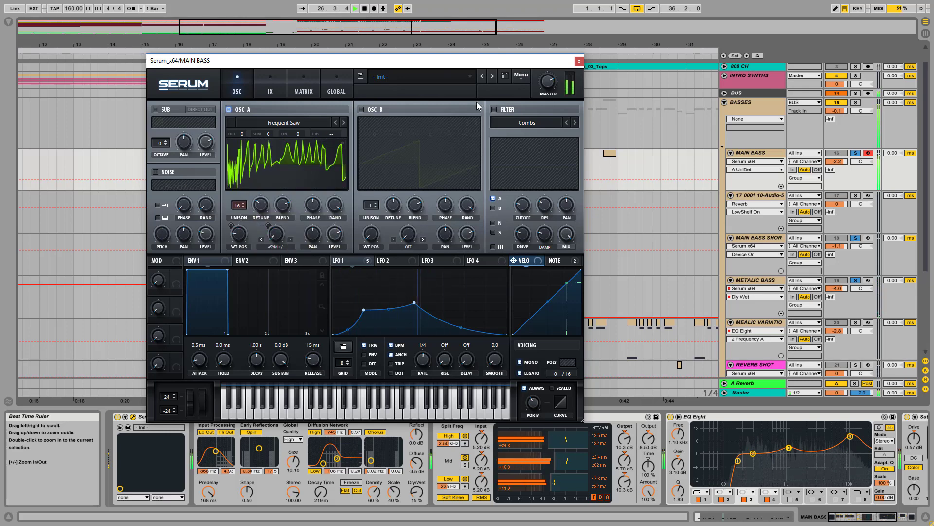
{"action": "key", "text": "space"}
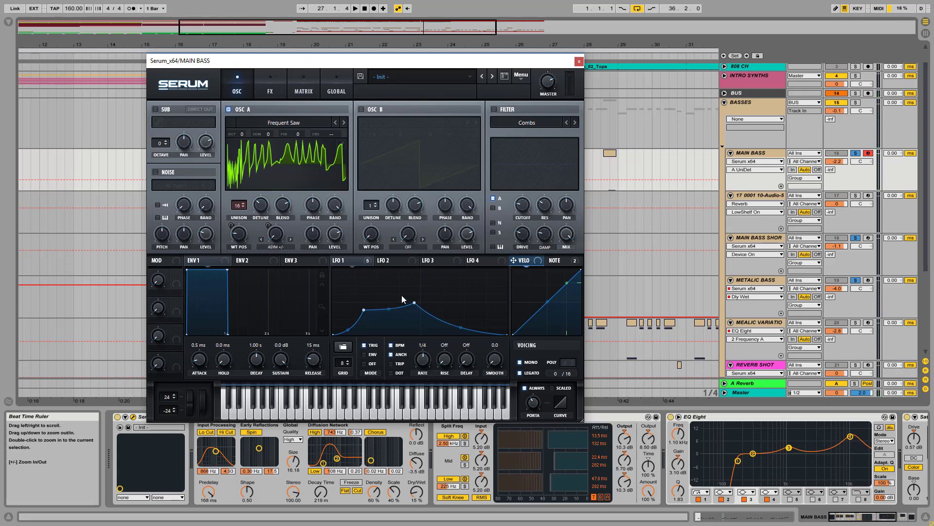
Show LFO 1's modulation targets and confirm oscillator A's warp mode stays Asym +/-.
{"action": "left_click", "coordinate": [360, 259]}
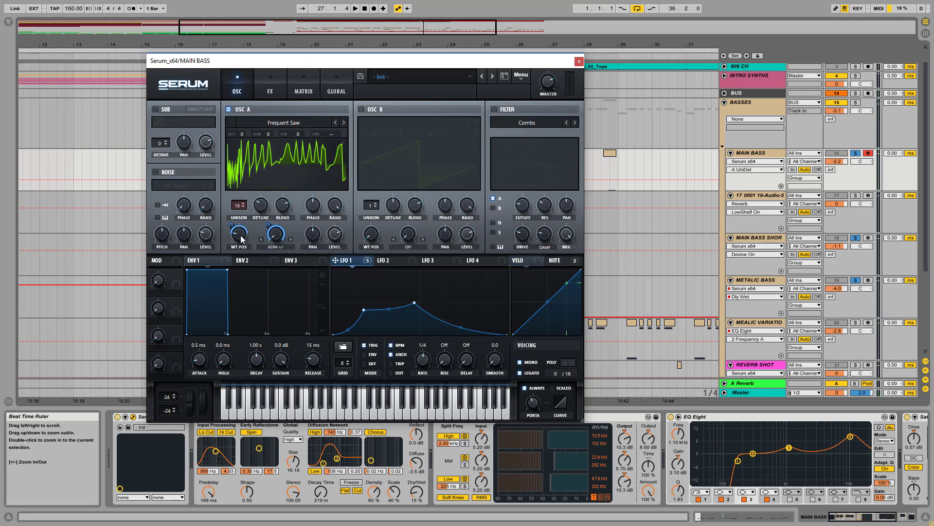
{"action": "left_click", "coordinate": [279, 246]}
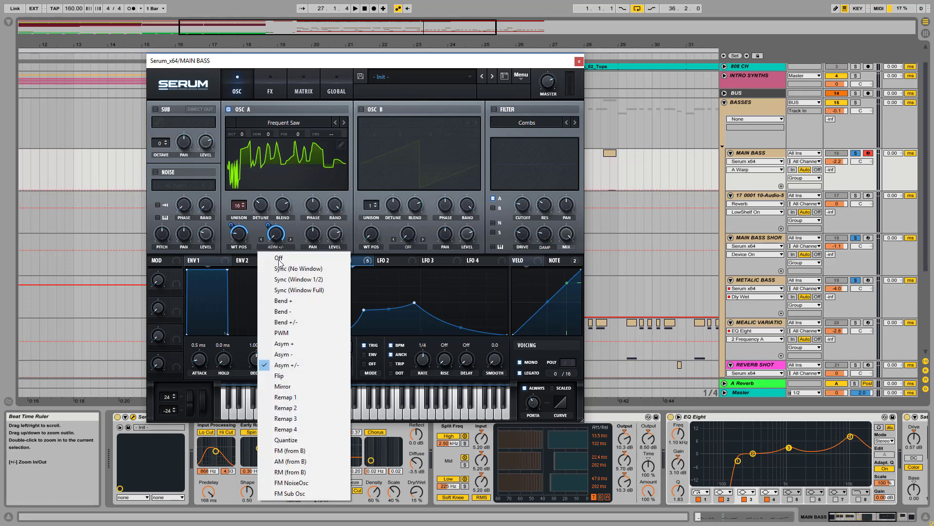
{"action": "left_click", "coordinate": [210, 220]}
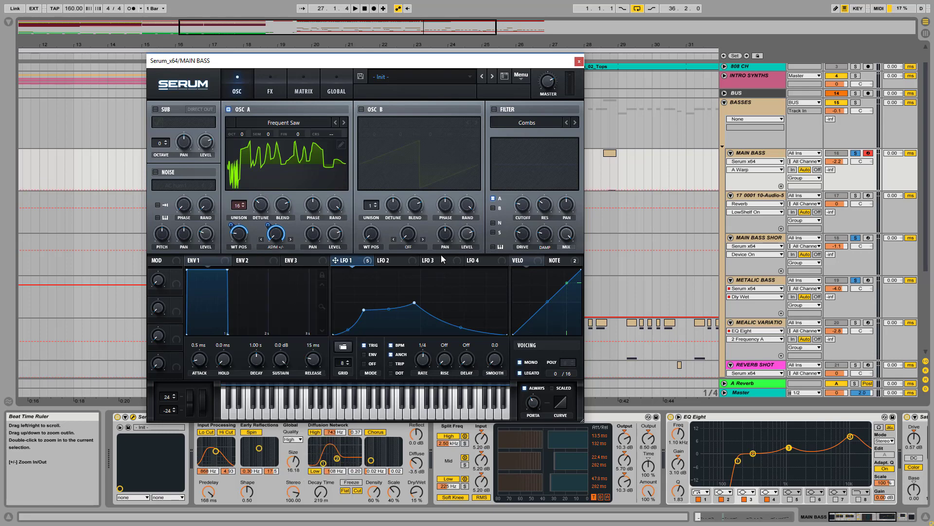
Switch Serum to the FX rack and bring the EQ, Compressor and Filter modules into view.
{"action": "left_click", "coordinate": [265, 81]}
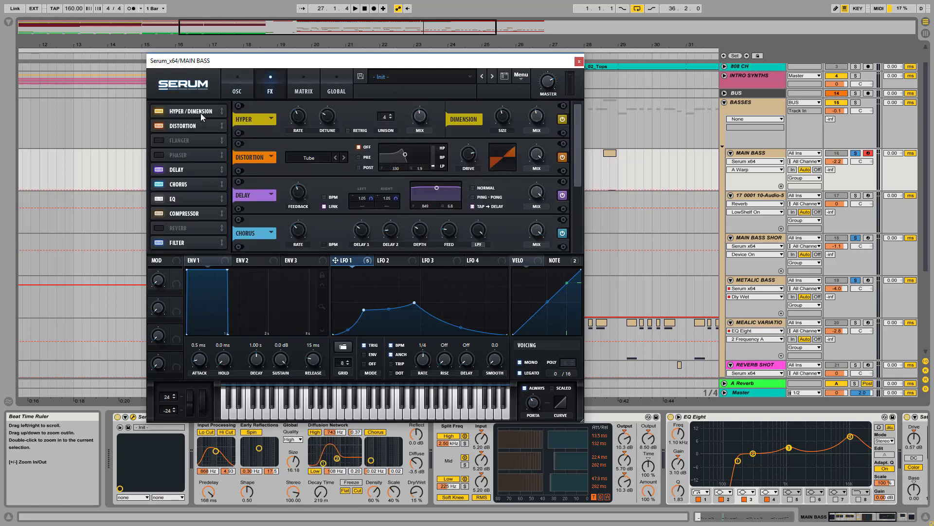
{"action": "left_click", "coordinate": [178, 126]}
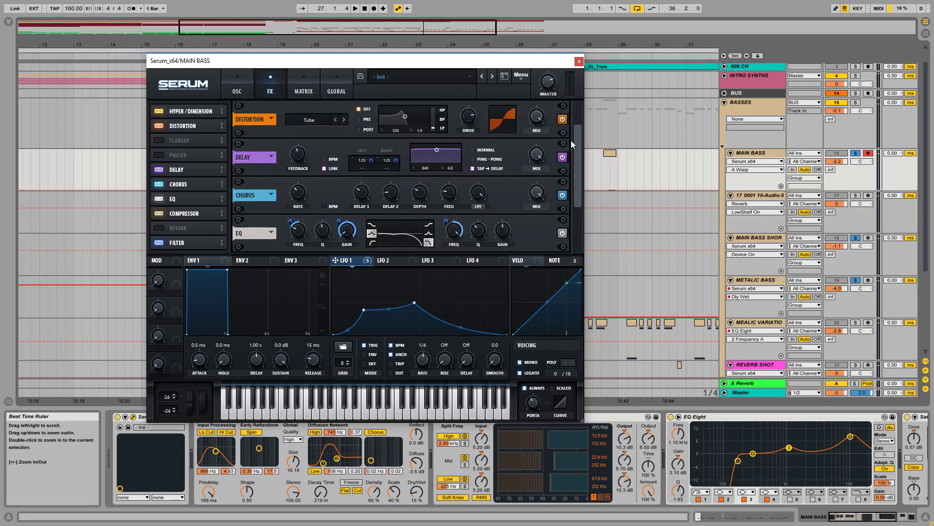
{"action": "left_click", "coordinate": [179, 169]}
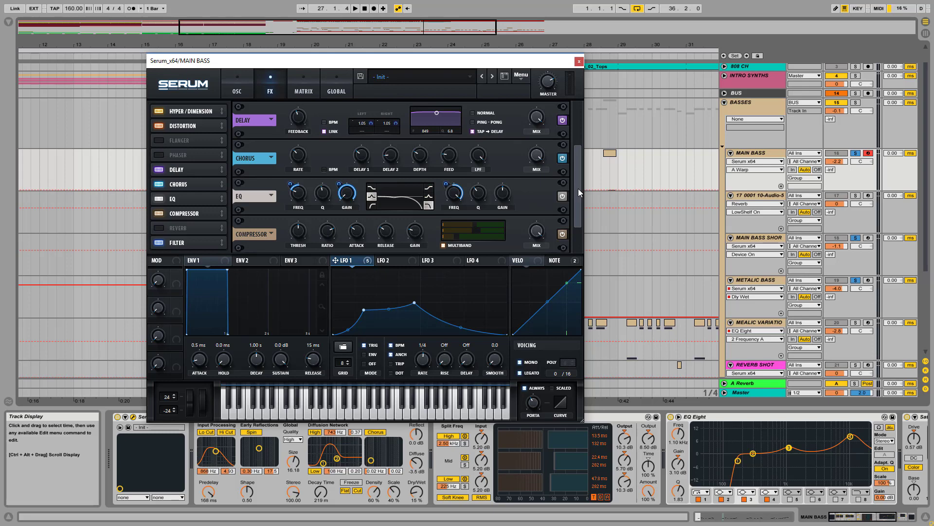
{"action": "mouse_move", "coordinate": [577, 187]}
{"action": "left_mouse_down"}
{"action": "mouse_move", "coordinate": [574, 175]}
{"action": "mouse_move", "coordinate": [579, 185]}
{"action": "left_mouse_up"}
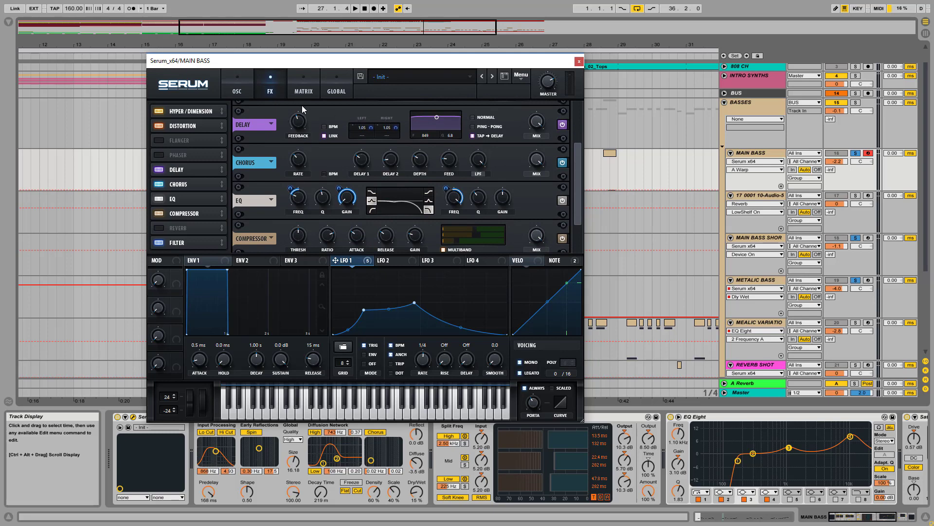
{"action": "left_click_drag", "start_coordinate": [576, 184], "coordinate": [582, 199]}
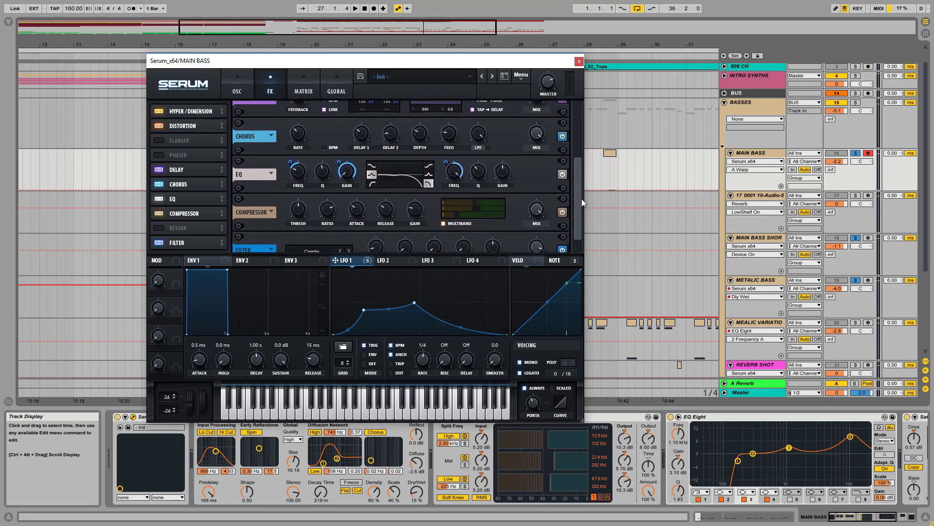
{"action": "left_click", "coordinate": [185, 184]}
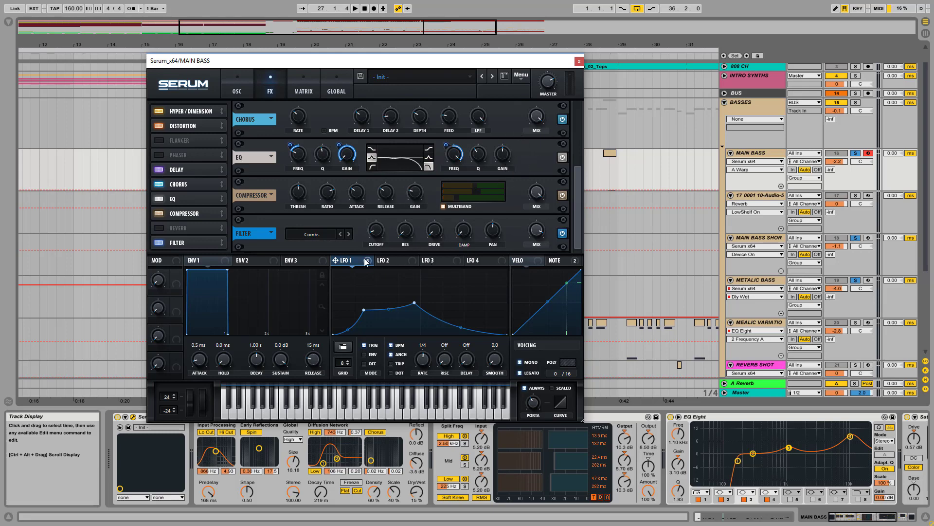
Raise the Serum EQ low-band frequency from 122 Hz to 170 Hz, then toggle the Filter off and on.
{"action": "left_click", "coordinate": [347, 157]}
{"action": "left_click", "coordinate": [300, 156]}
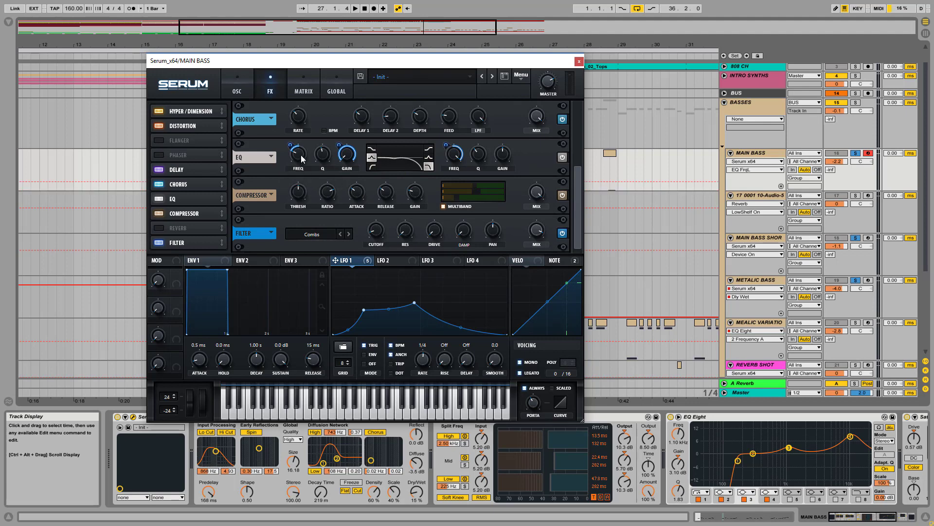
{"action": "mouse_move", "coordinate": [300, 159]}
{"action": "left_mouse_down"}
{"action": "mouse_move", "coordinate": [305, 134]}
{"action": "mouse_move", "coordinate": [306, 163]}
{"action": "left_mouse_up"}
{"action": "left_click", "coordinate": [562, 233]}
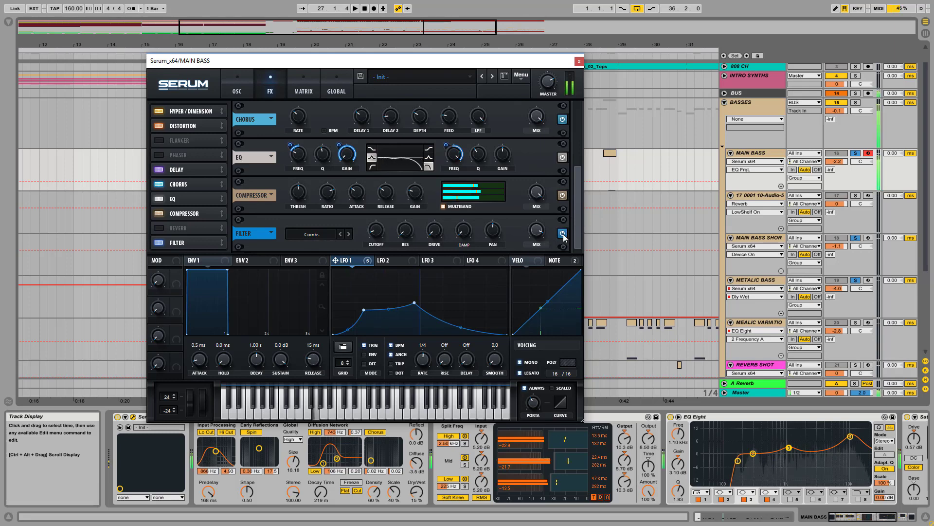
{"action": "left_click", "coordinate": [563, 234]}
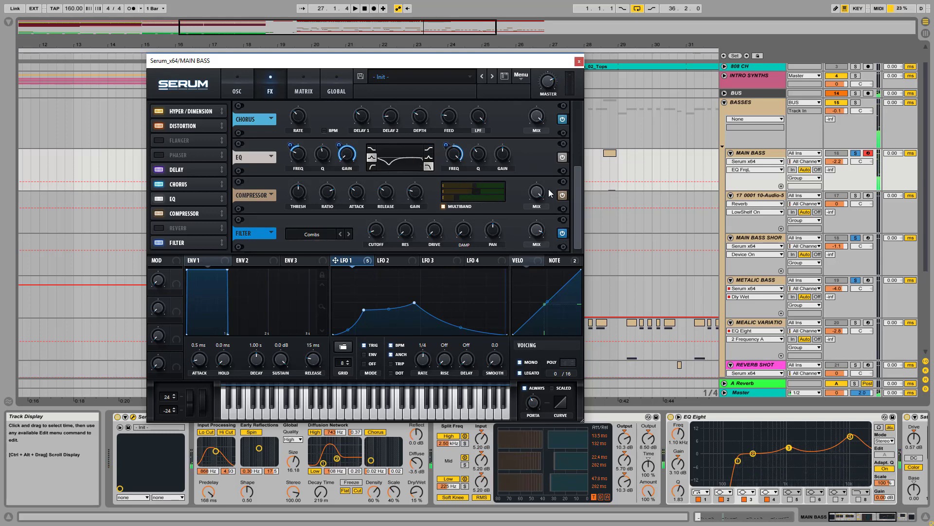
Close Serum, toggle Reverb and OTT off and on, and scroll to Saturator and Trash 2.
{"action": "left_click", "coordinate": [579, 61]}
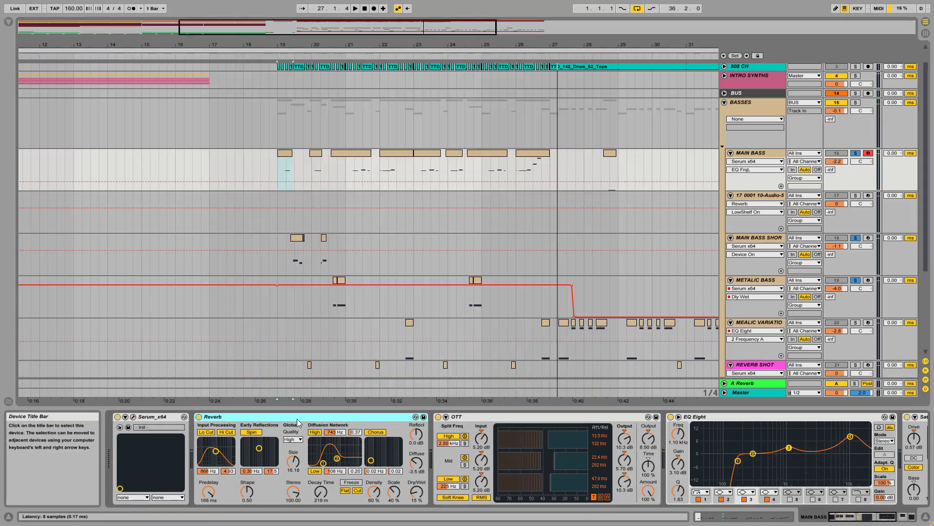
{"action": "left_click", "coordinate": [538, 417]}
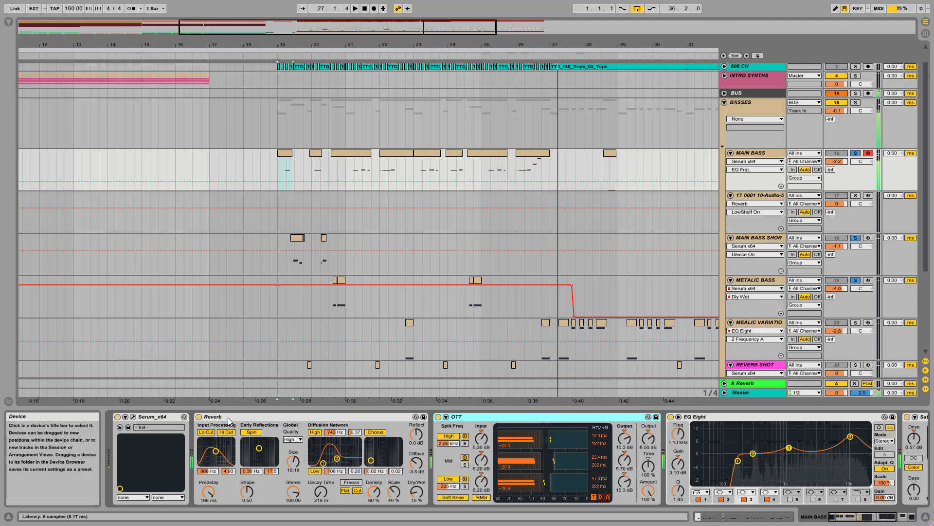
{"action": "left_click", "coordinate": [199, 417]}
{"action": "left_click", "coordinate": [438, 417]}
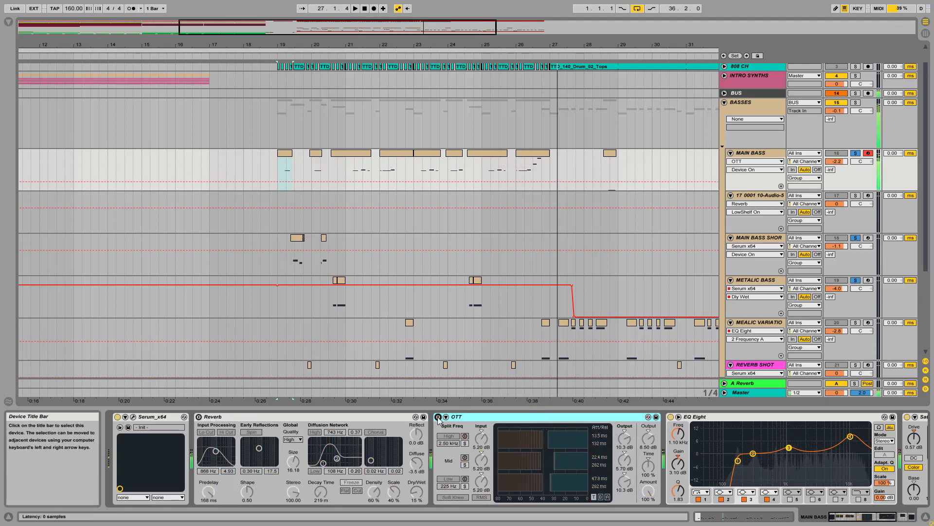
{"action": "left_click", "coordinate": [438, 417]}
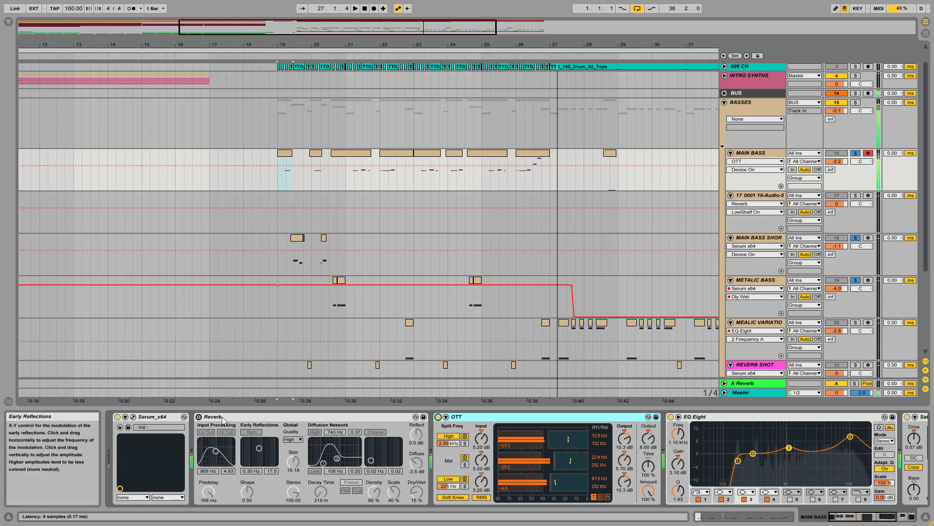
{"action": "left_click", "coordinate": [198, 417]}
{"action": "left_click", "coordinate": [198, 416]}
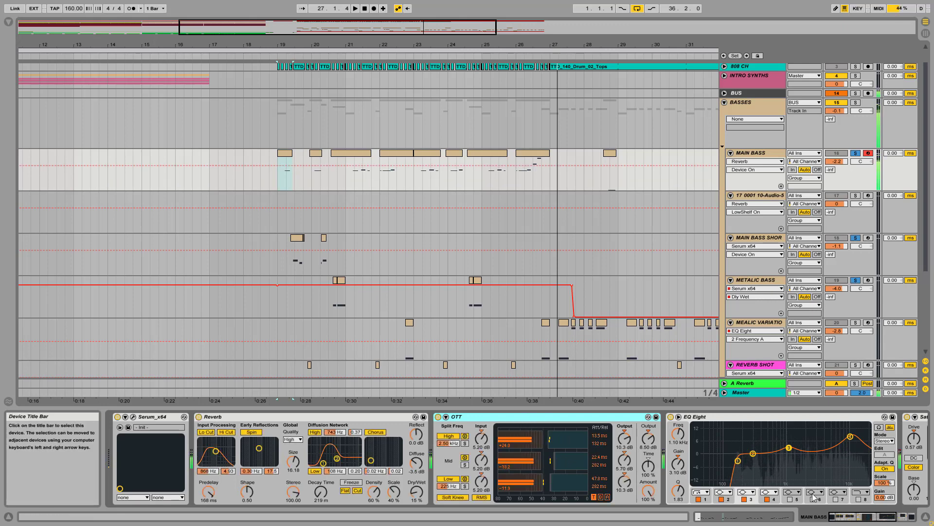
{"action": "left_click_drag", "start_coordinate": [864, 521], "coordinate": [903, 520]}
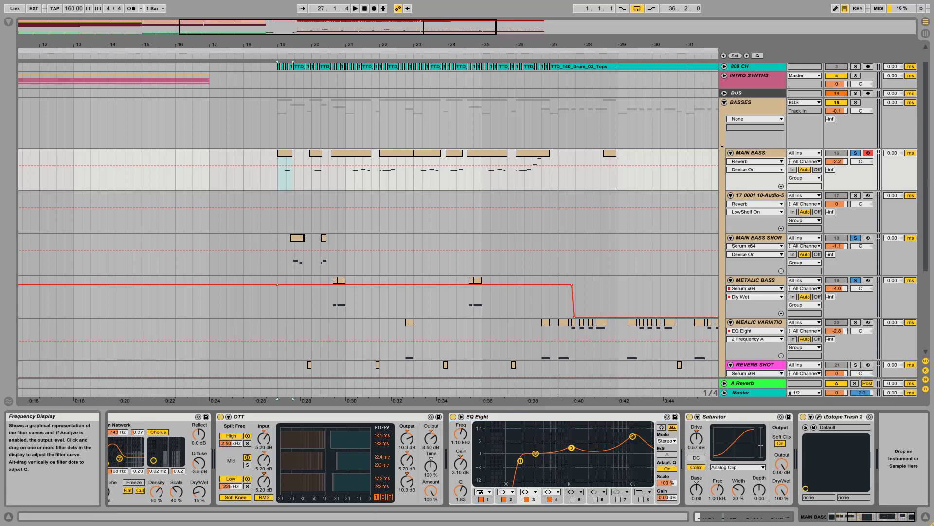
Play the Main Bass with EQ Eight bypassed and re-enabled, then select the Saturator.
{"action": "key", "text": "space"}
{"action": "left_click", "coordinate": [453, 417]}
{"action": "left_click", "coordinate": [453, 417]}
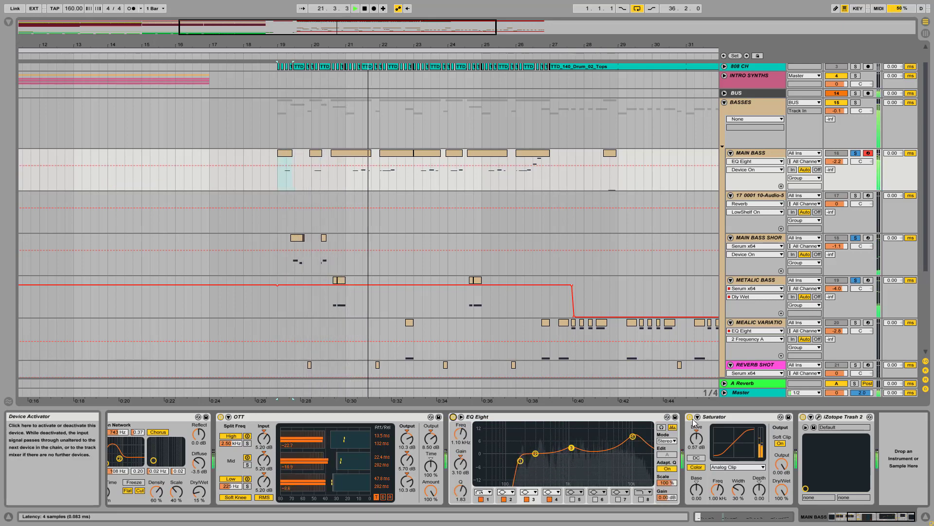
{"action": "left_click", "coordinate": [722, 419]}
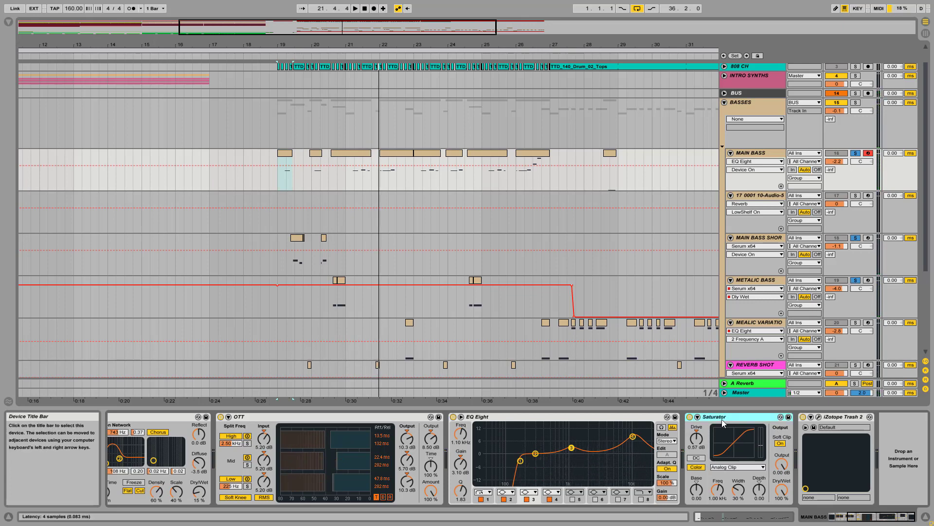
Open MAIN BASS's iZotope Trash 2 window, move it aside, and start playback.
{"action": "left_click", "coordinate": [819, 417]}
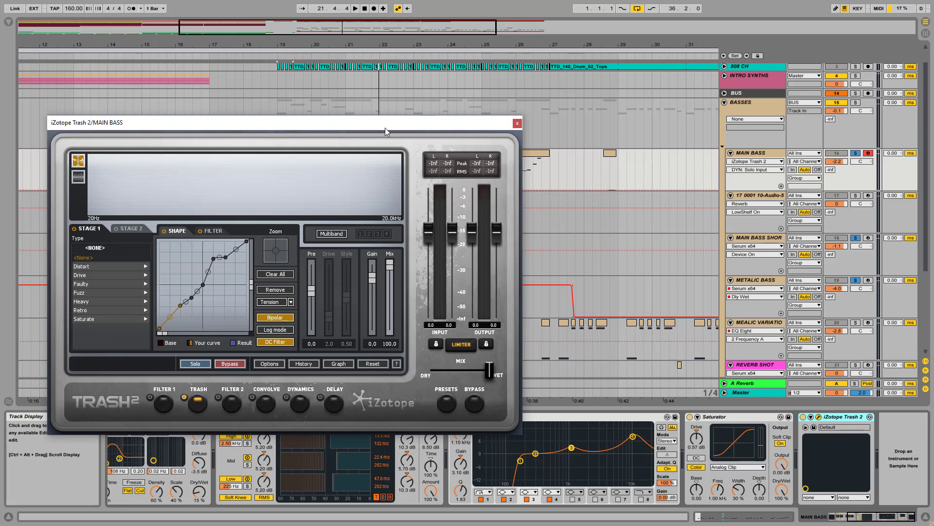
{"action": "left_click_drag", "start_coordinate": [391, 130], "coordinate": [370, 17]}
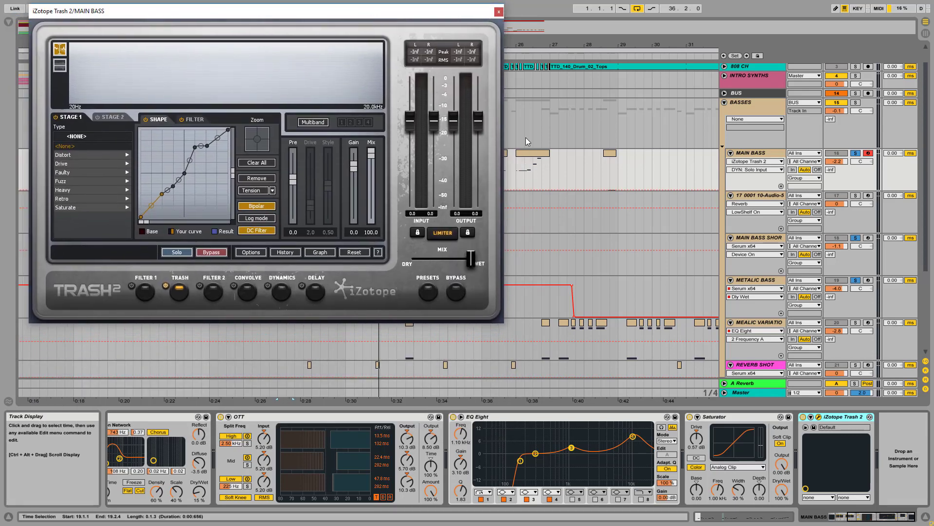
{"action": "key", "text": "space"}
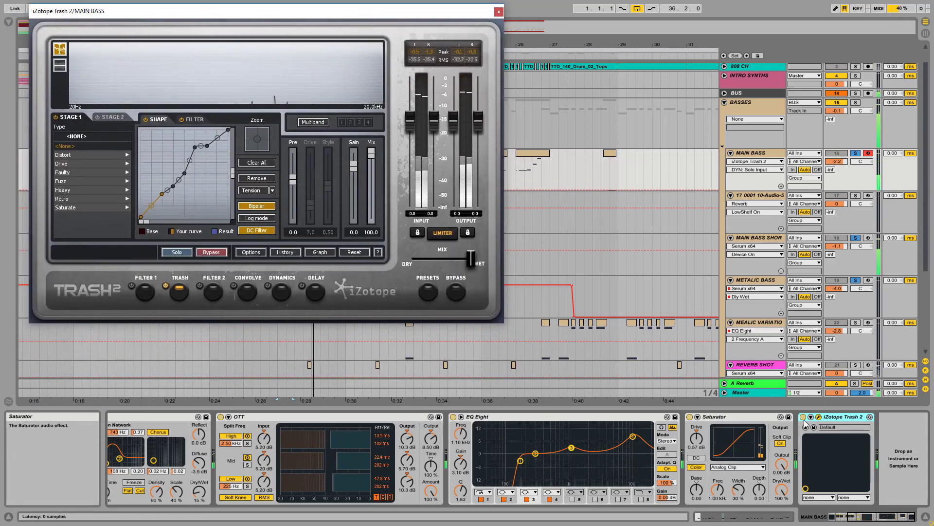
Bypass and re-enable Trash 2 to compare the sound, then close its window.
{"action": "left_click", "coordinate": [803, 418]}
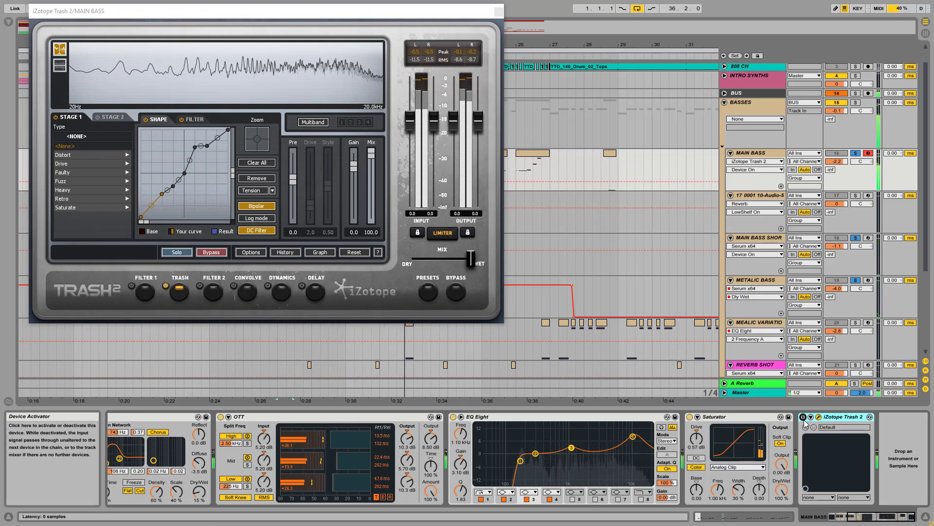
{"action": "left_click", "coordinate": [803, 419]}
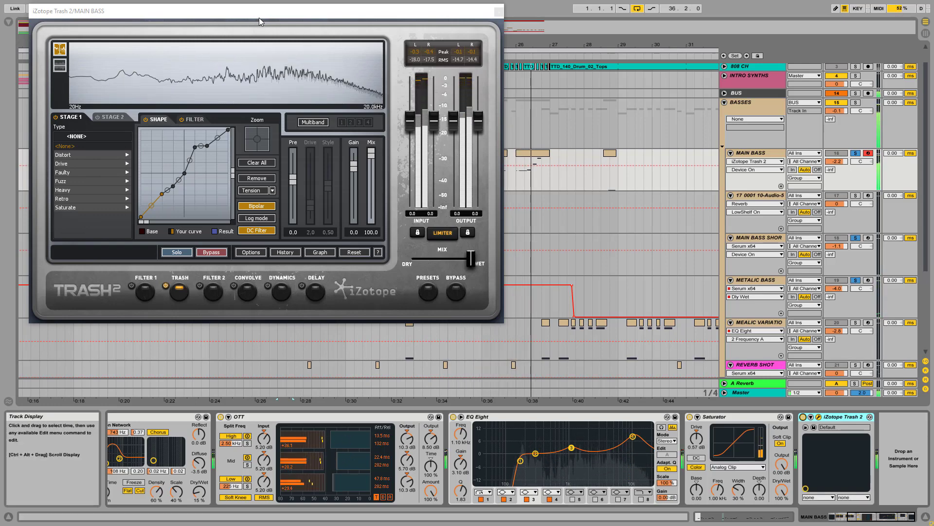
{"action": "left_click_drag", "start_coordinate": [258, 15], "coordinate": [507, 205]}
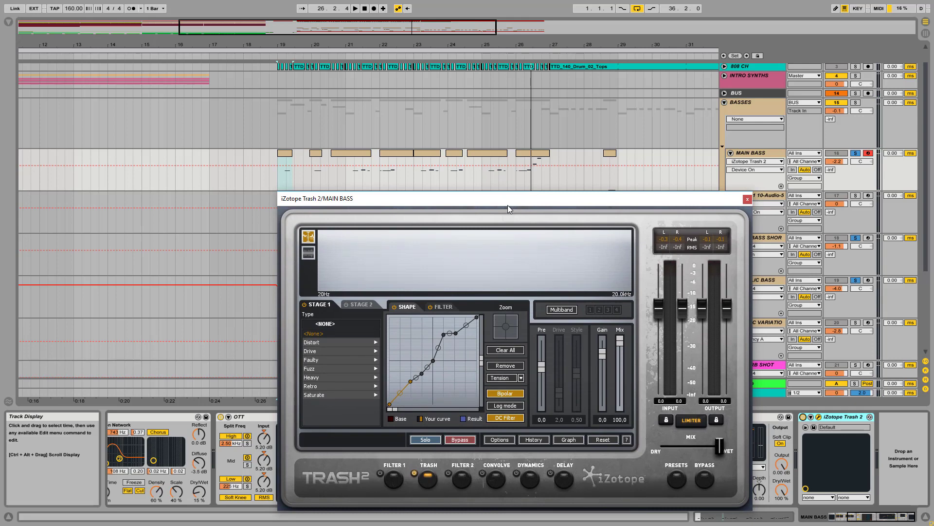
{"action": "left_click_drag", "start_coordinate": [507, 205], "coordinate": [391, 79]}
{"action": "left_click", "coordinate": [631, 76]}
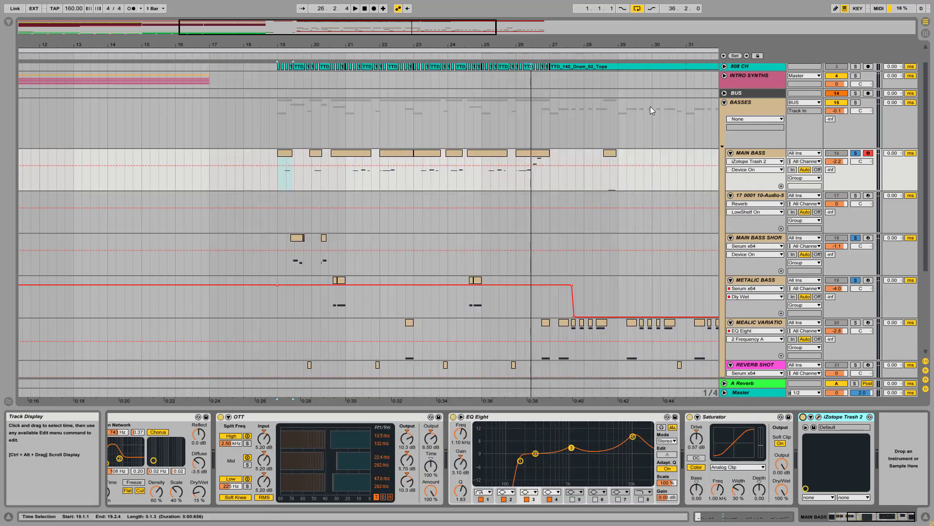
Open Serum on MAIN BASS SHORT VARIATION and review its oscillator and FX pages.
{"action": "left_click", "coordinate": [746, 240]}
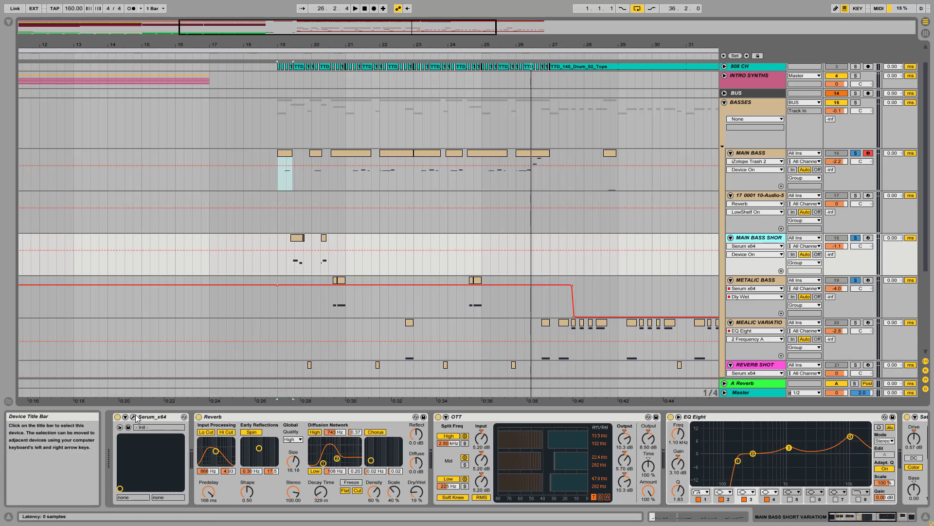
{"action": "key", "text": "ctrl+alt+p"}
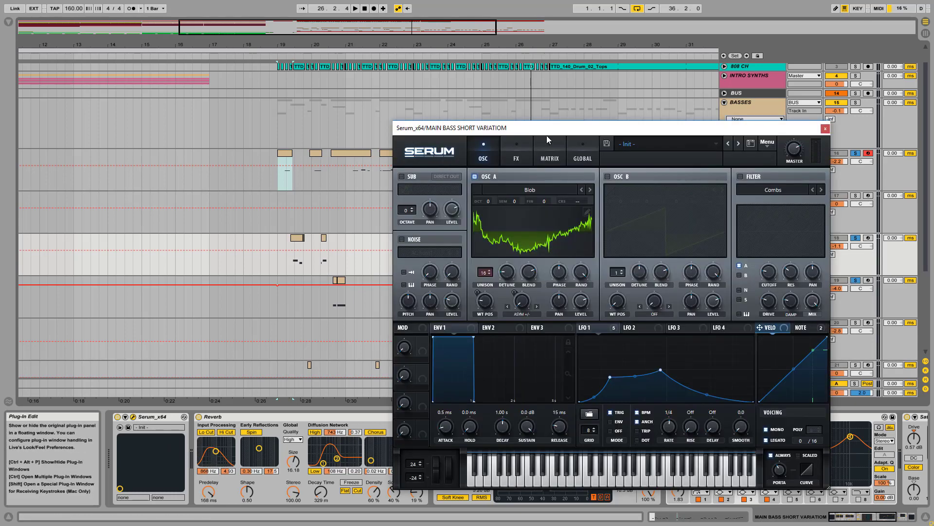
{"action": "left_click_drag", "start_coordinate": [506, 133], "coordinate": [391, 117]}
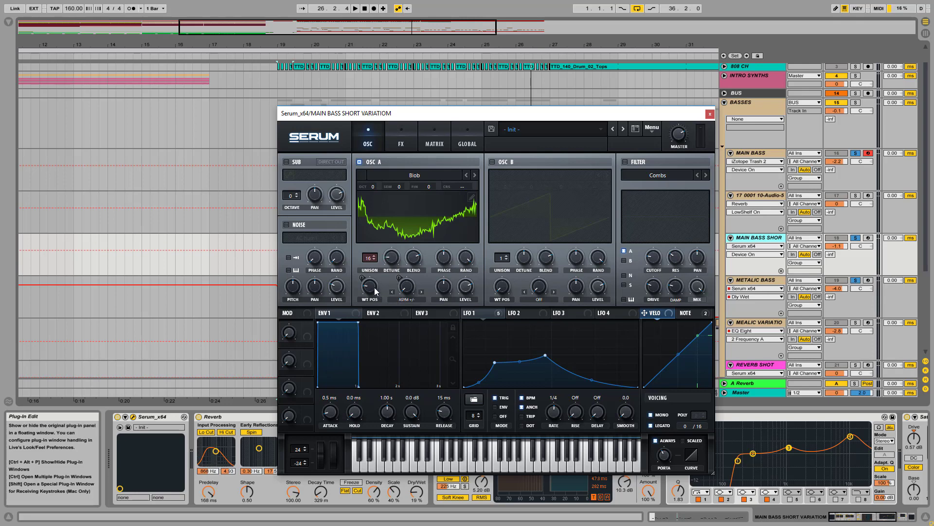
{"action": "left_click", "coordinate": [414, 290]}
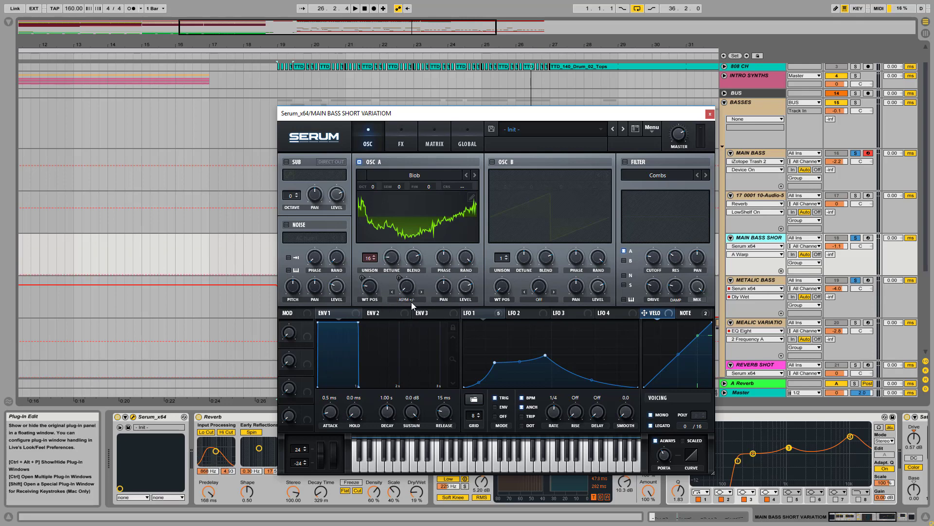
{"action": "left_click", "coordinate": [402, 129]}
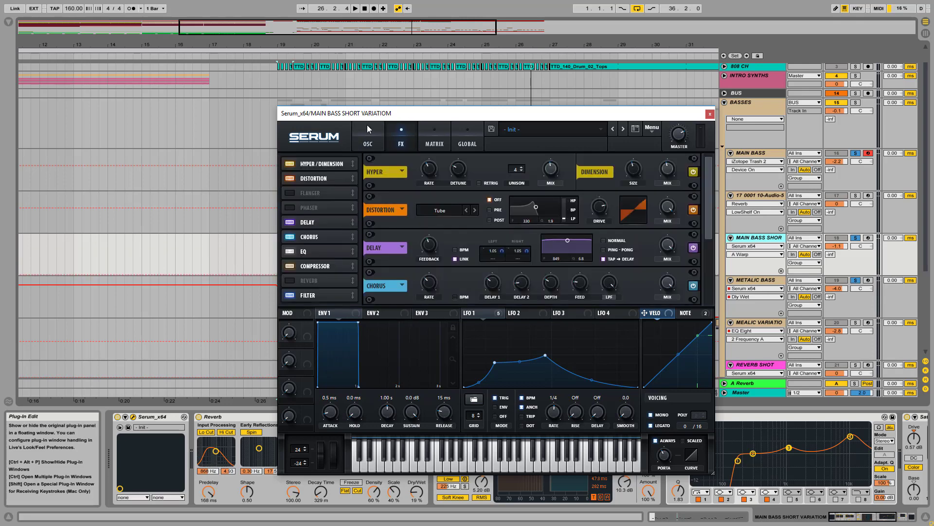
{"action": "left_click", "coordinate": [367, 131]}
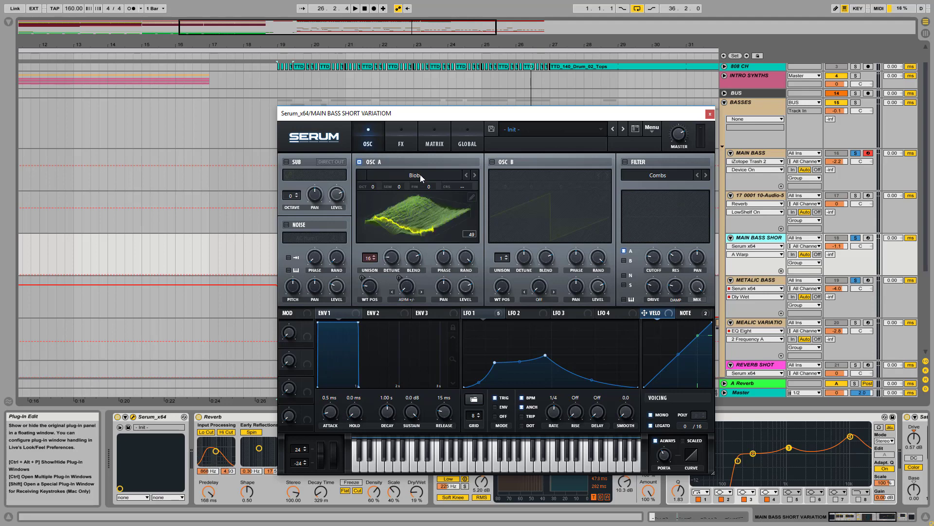
Close Serum, play from bar 19, and view METALIC BASS, short variation and MAIN BASS devices.
{"action": "left_click", "coordinate": [710, 114]}
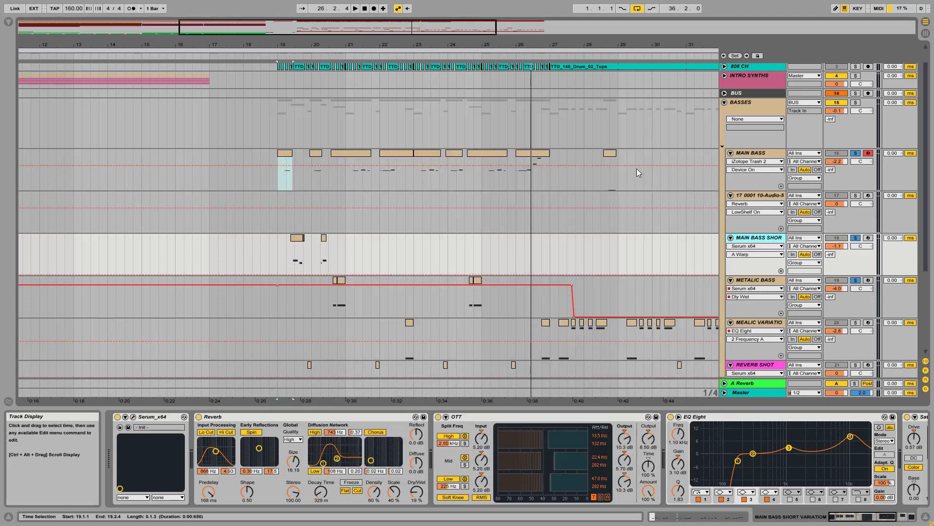
{"action": "left_click", "coordinate": [276, 240]}
{"action": "key", "text": "space"}
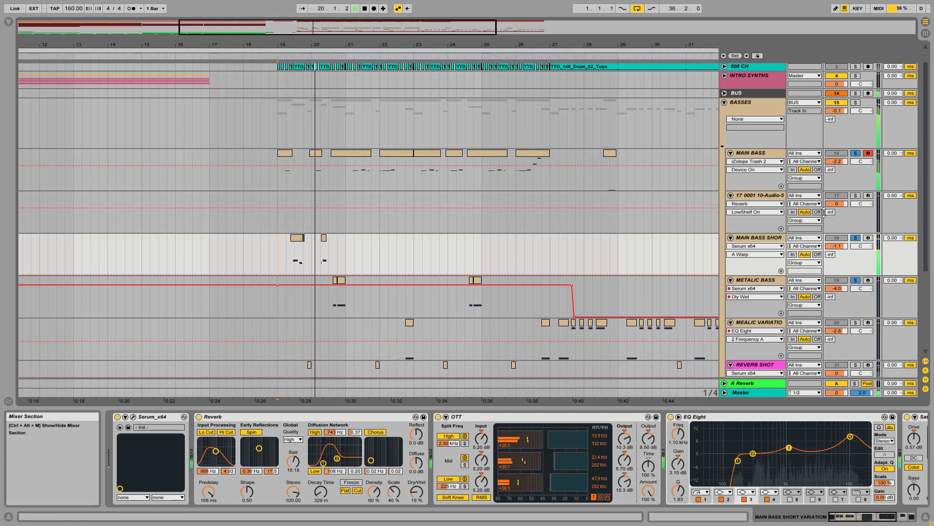
{"action": "left_click", "coordinate": [763, 283]}
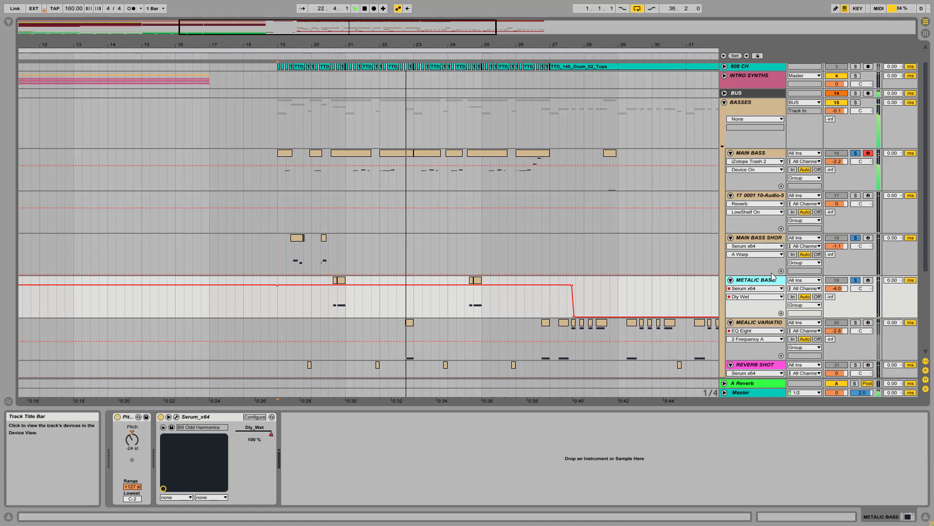
{"action": "left_click", "coordinate": [769, 238]}
{"action": "left_click", "coordinate": [763, 152]}
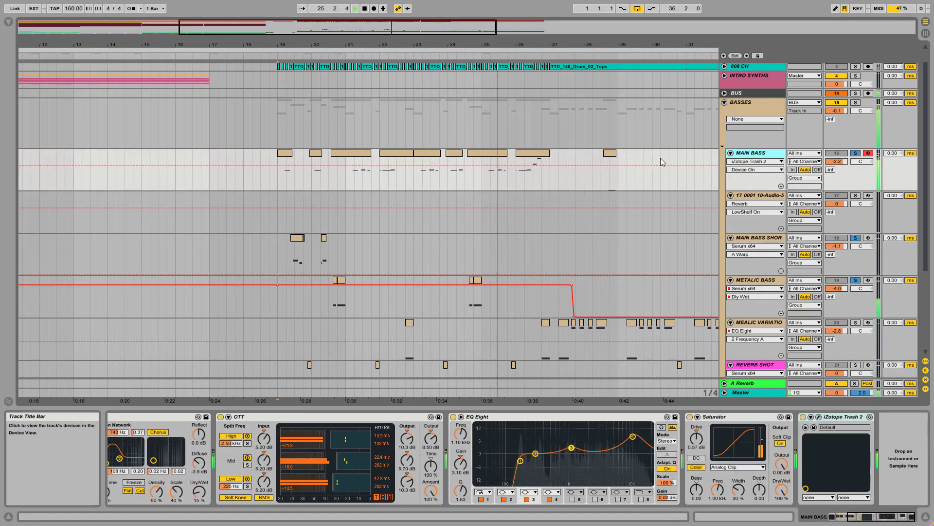
Replay a selection at the start of bar 19, then hide the device panel.
{"action": "left_click_drag", "start_coordinate": [292, 262], "coordinate": [303, 257]}
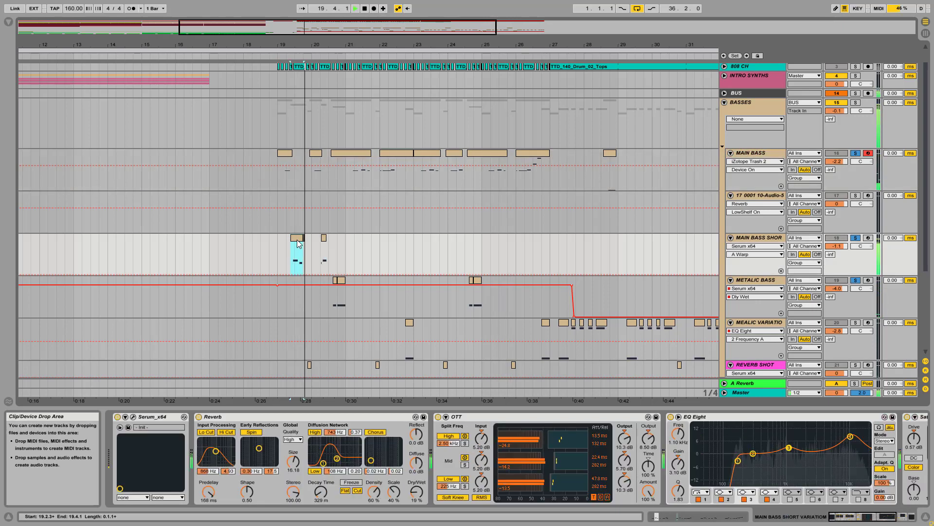
{"action": "left_click_drag", "start_coordinate": [282, 153], "coordinate": [293, 154]}
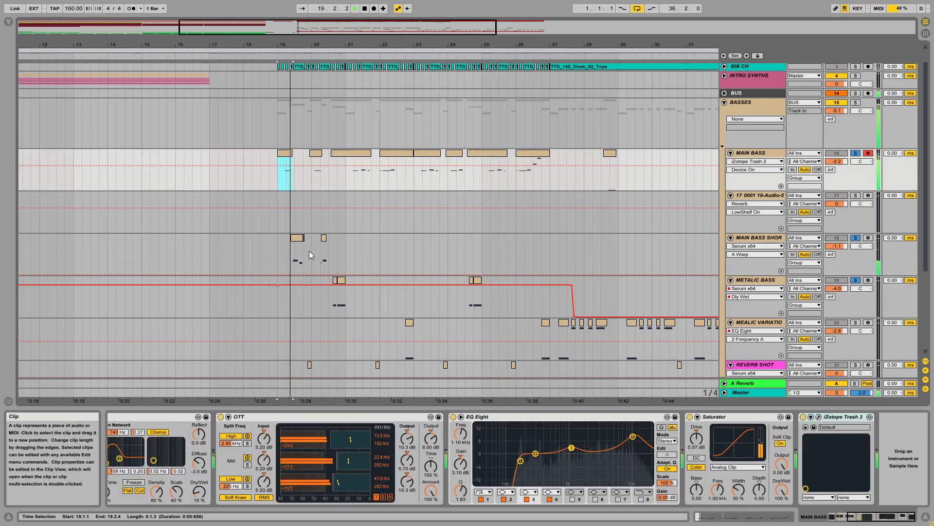
{"action": "key", "text": "space"}
{"action": "key", "text": "space"}
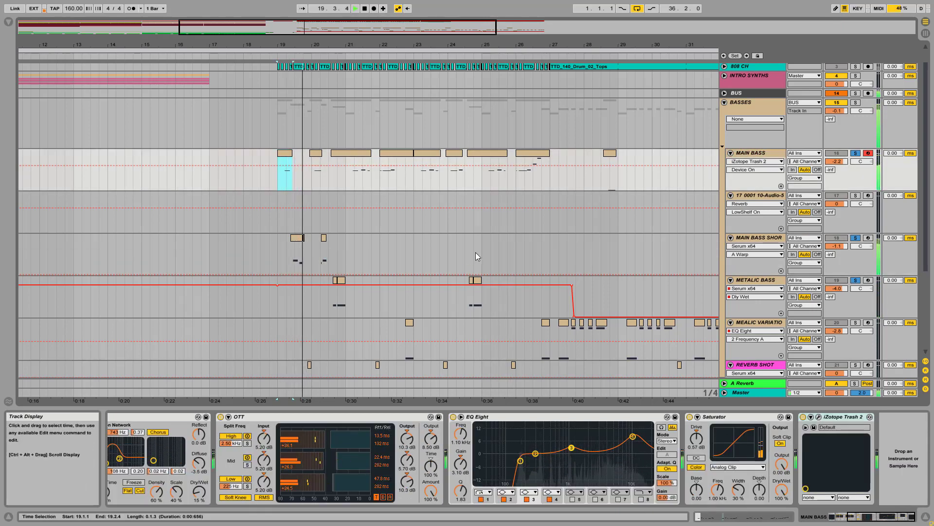
{"action": "left_click", "coordinate": [761, 238]}
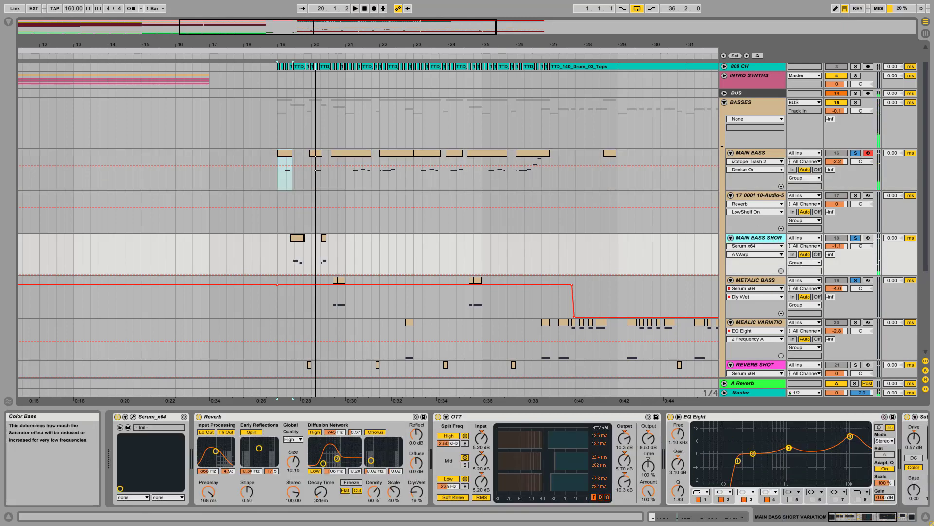
{"action": "left_click", "coordinate": [926, 520]}
Fold the BASSES group and zoom the arrangement out to show bars 1–57.
{"action": "key", "text": "minus"}
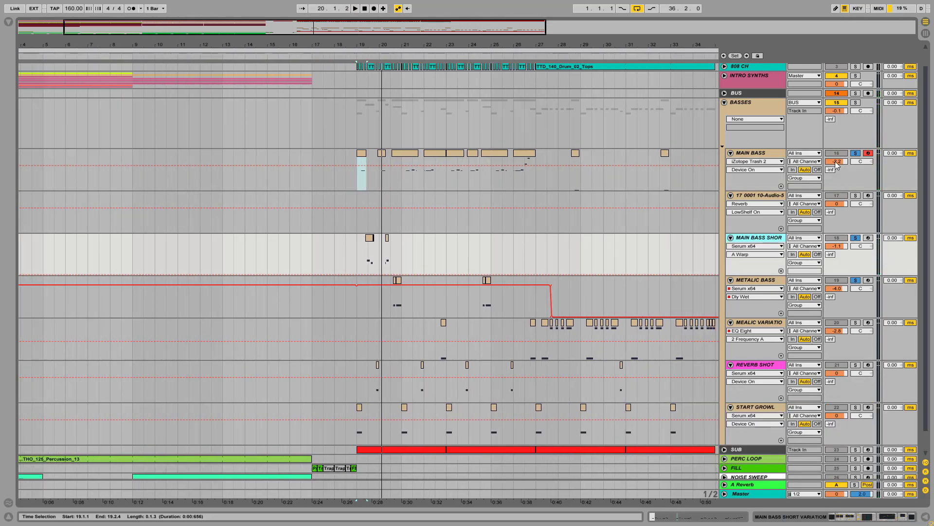
{"action": "left_click", "coordinate": [725, 111]}
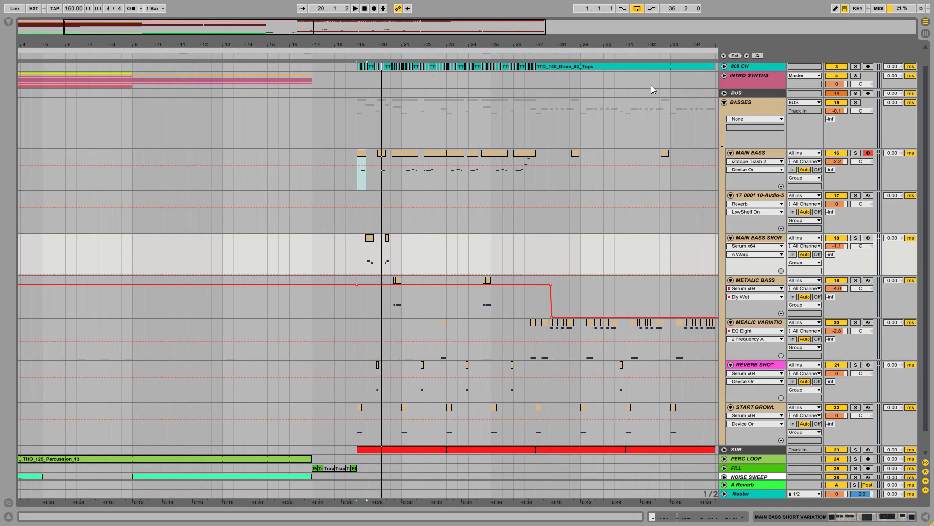
{"action": "left_click", "coordinate": [724, 103]}
{"action": "left_click_drag", "start_coordinate": [480, 45], "coordinate": [303, 44]}
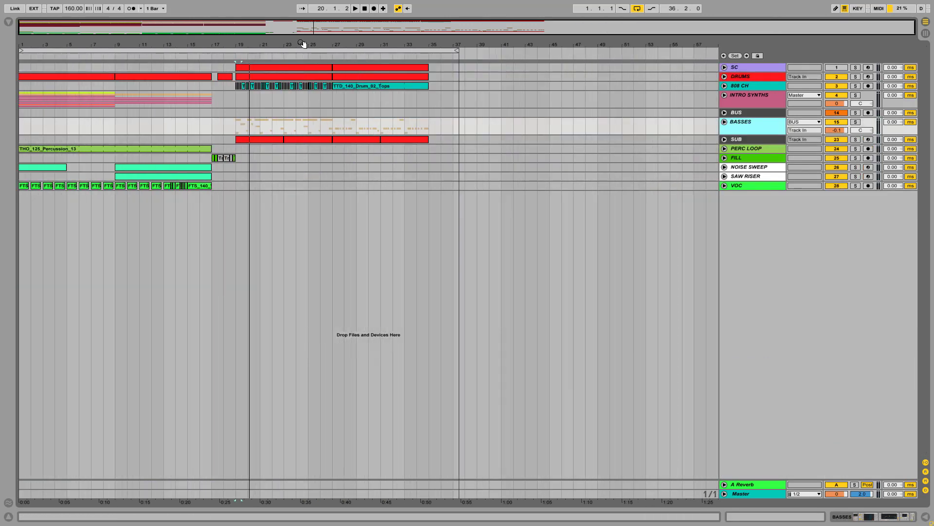
{"action": "left_click", "coordinate": [304, 50]}
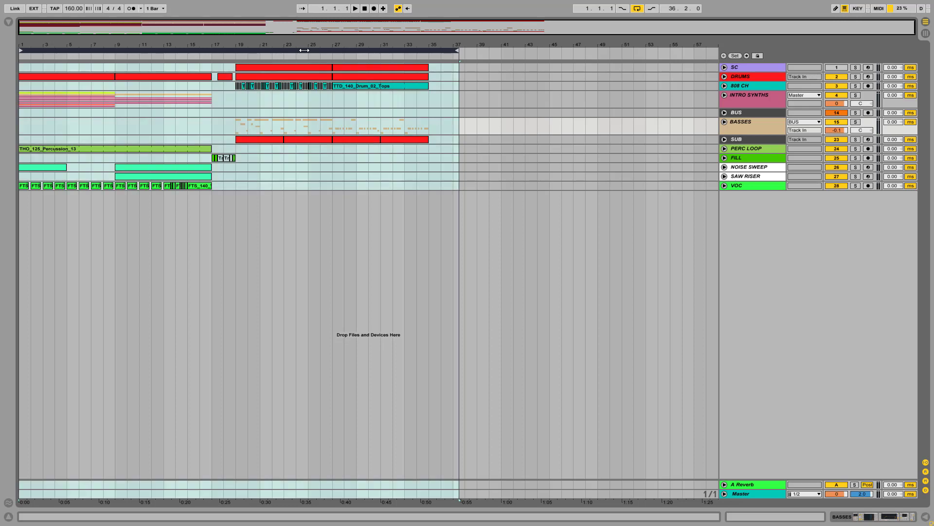
Unfold BASSES, select MAIN BASS, and fold the group closed again.
{"action": "left_click", "coordinate": [724, 122]}
{"action": "left_click", "coordinate": [763, 174]}
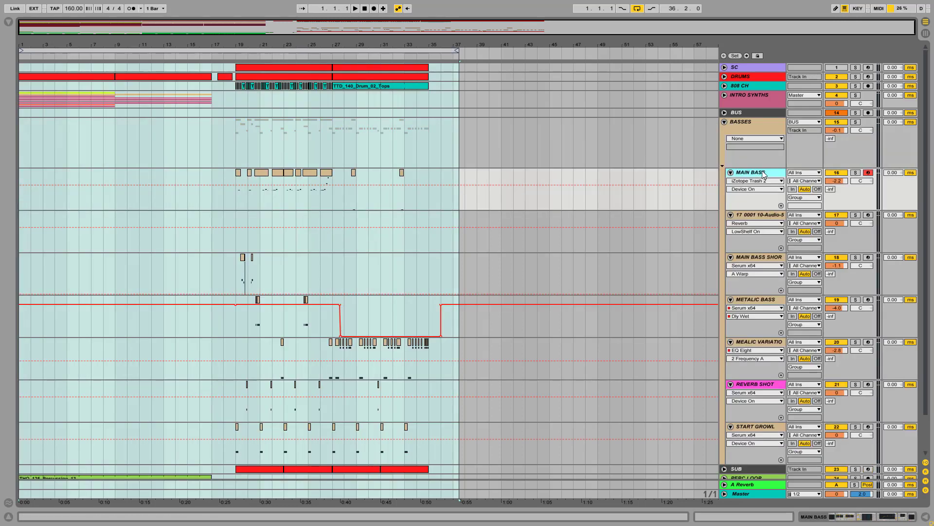
{"action": "left_click", "coordinate": [725, 122]}
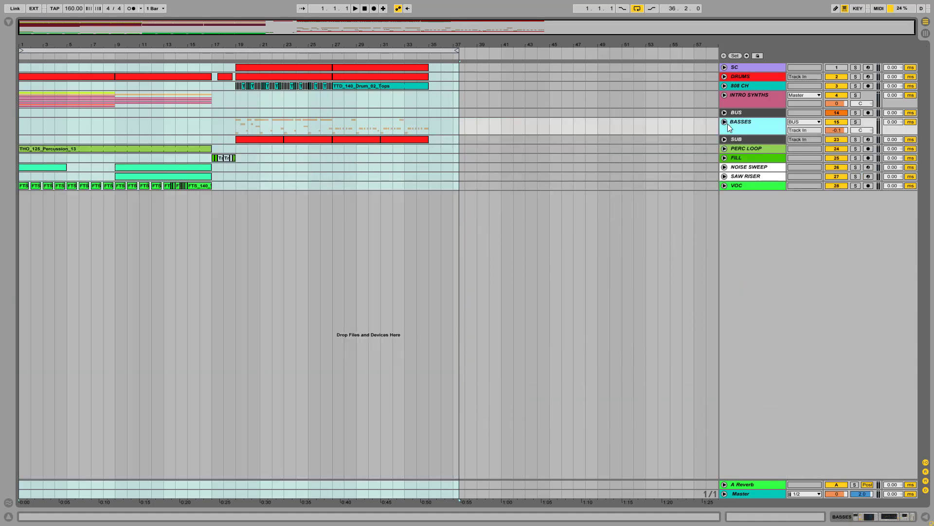